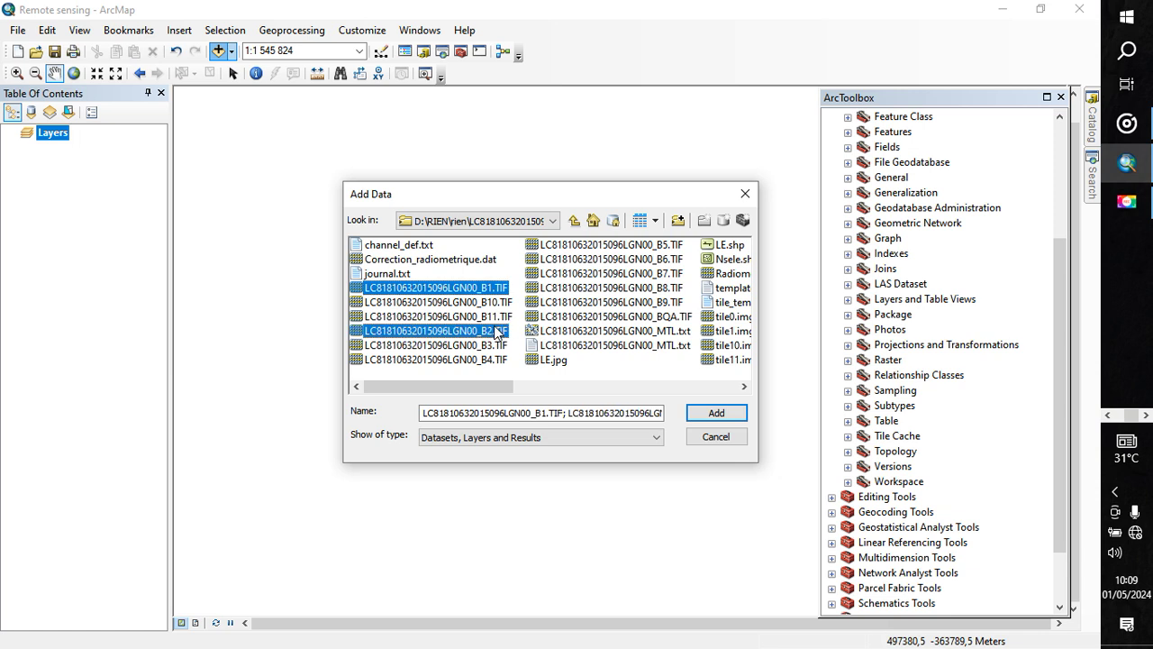
pyautogui.keyDown('ctrl'); pyautogui.click(497, 346); pyautogui.keyUp('ctrl')
pyautogui.keyDown('ctrl'); pyautogui.click(500, 360); pyautogui.keyUp('ctrl')
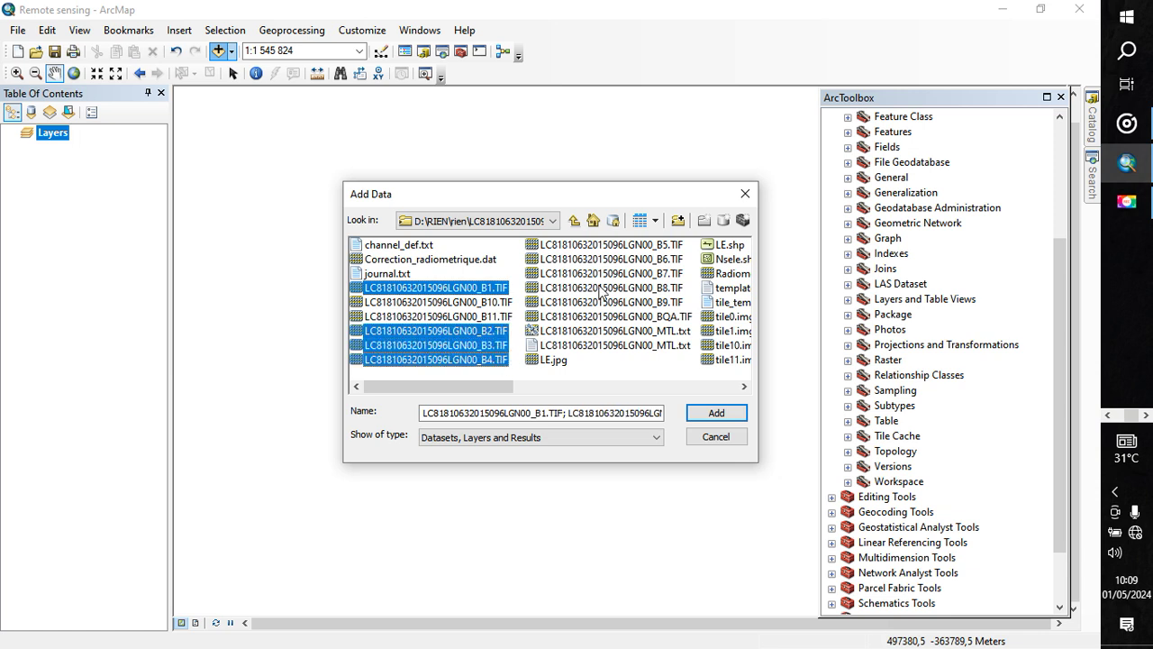
pyautogui.keyDown('ctrl'); pyautogui.click(665, 246); pyautogui.keyUp('ctrl')
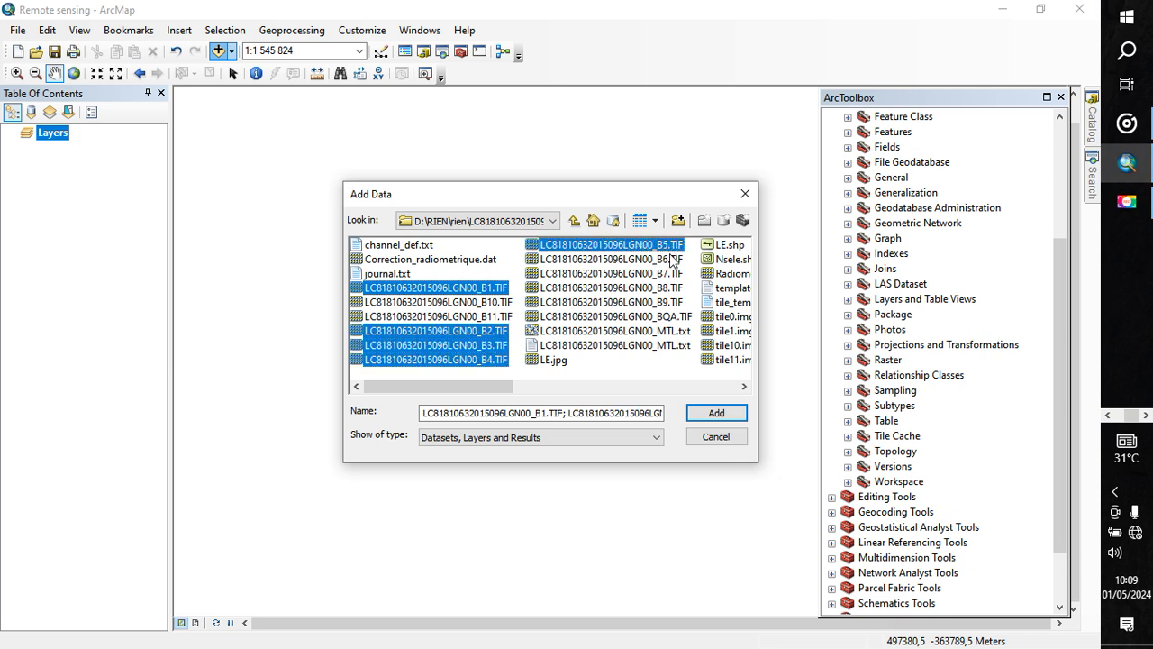
pyautogui.keyDown('ctrl'); pyautogui.click(671, 260); pyautogui.keyUp('ctrl')
pyautogui.keyDown('ctrl'); pyautogui.click(671, 265); pyautogui.keyUp('ctrl')
pyautogui.keyDown('ctrl'); pyautogui.click(671, 263); pyautogui.keyUp('ctrl')
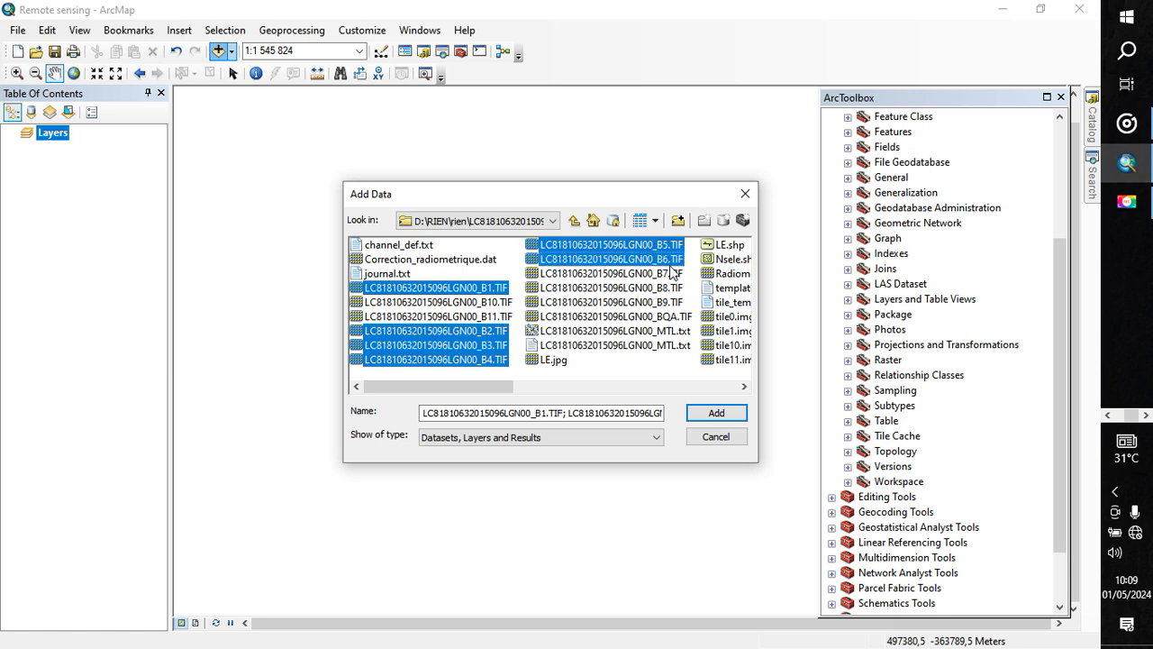
pyautogui.keyDown('ctrl'); pyautogui.click(678, 275); pyautogui.keyUp('ctrl')
pyautogui.keyDown('ctrl'); pyautogui.click(679, 288); pyautogui.keyUp('ctrl')
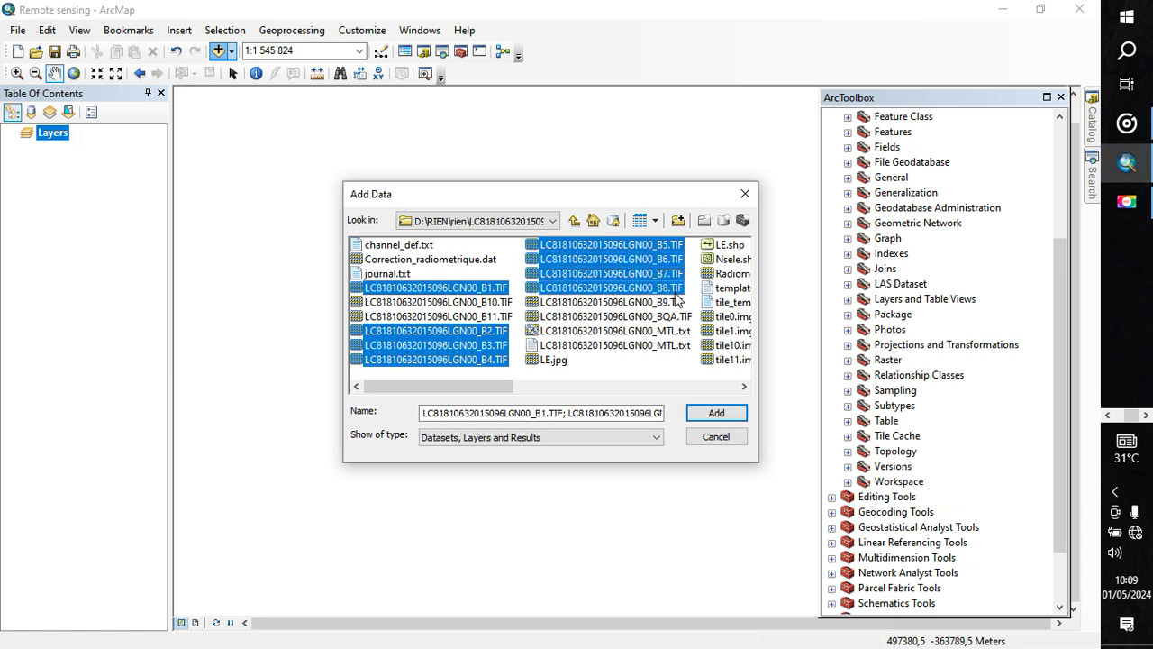
pyautogui.keyDown('ctrl'); pyautogui.click(678, 303); pyautogui.keyUp('ctrl')
pyautogui.keyDown('ctrl'); pyautogui.click(501, 303); pyautogui.keyUp('ctrl')
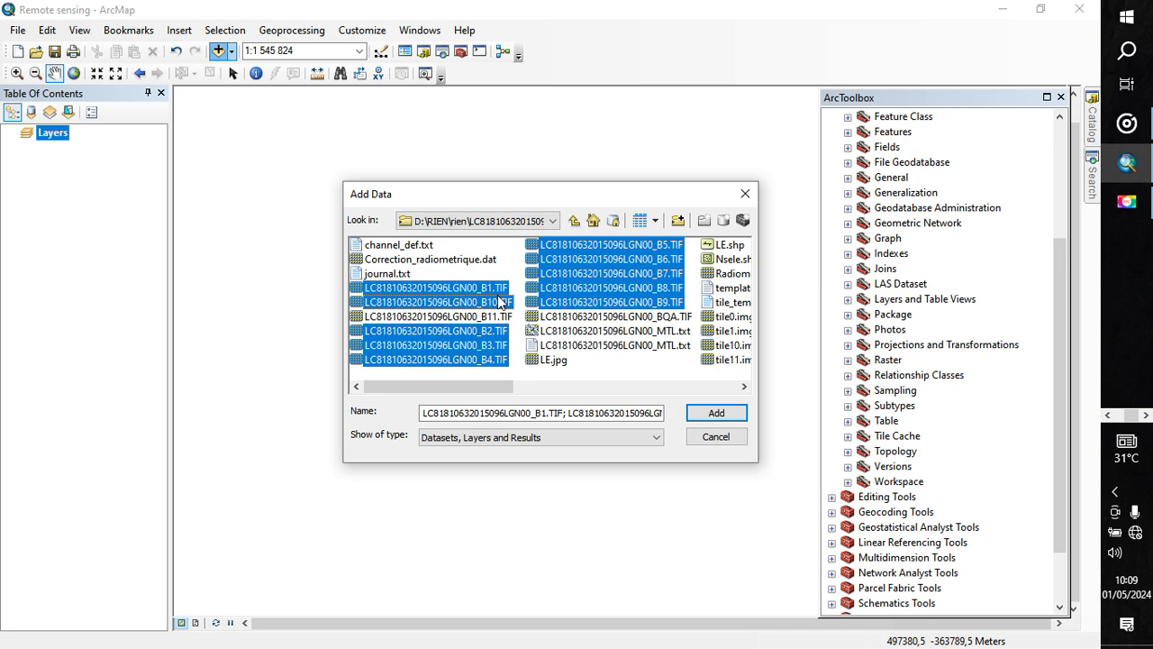
pyautogui.keyDown('ctrl'); pyautogui.click(502, 317); pyautogui.keyUp('ctrl')
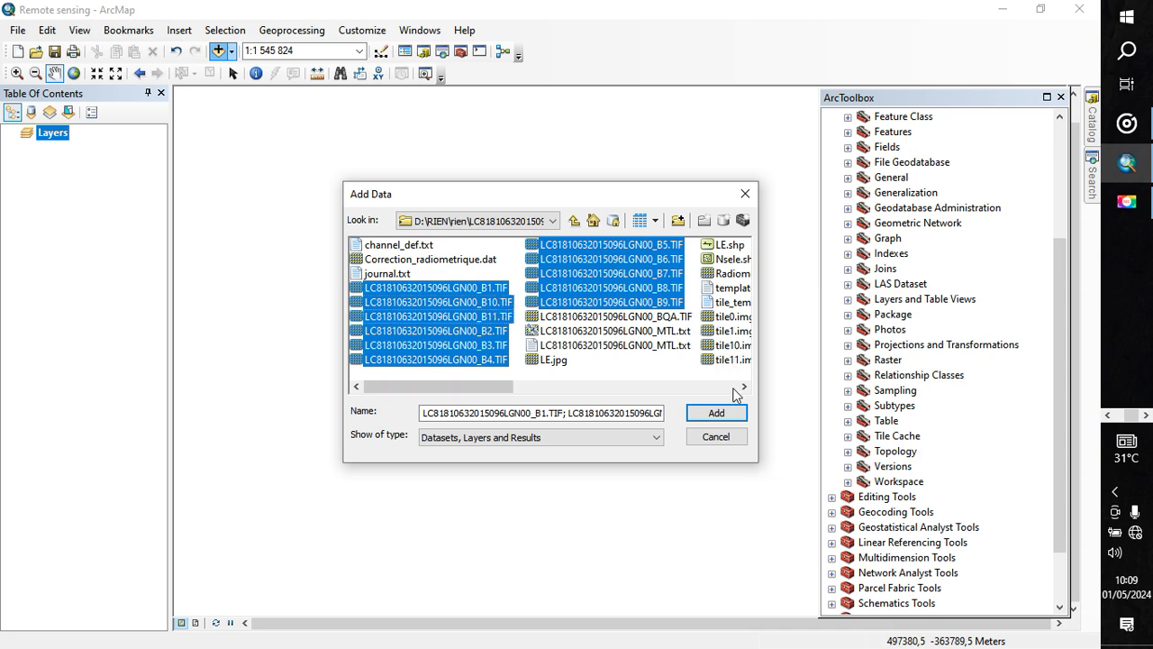
pyautogui.click(717, 413)
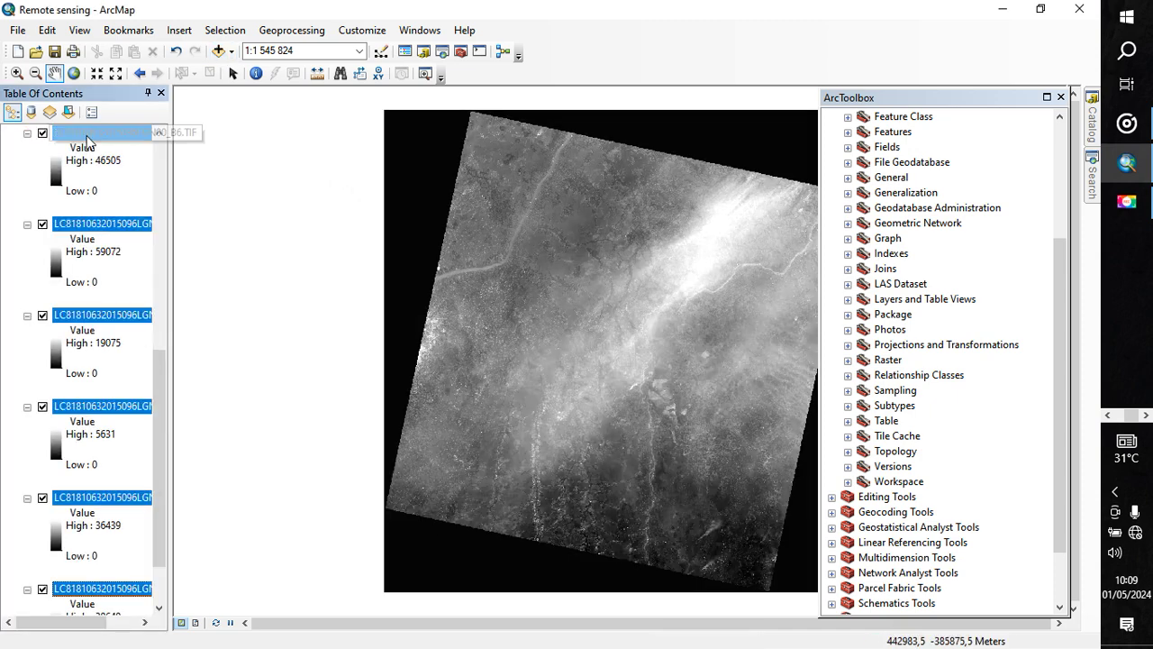
# Collapse the legends of all eleven band layers in the table of contents
pyautogui.click(27, 134)
pyautogui.click(27, 149)
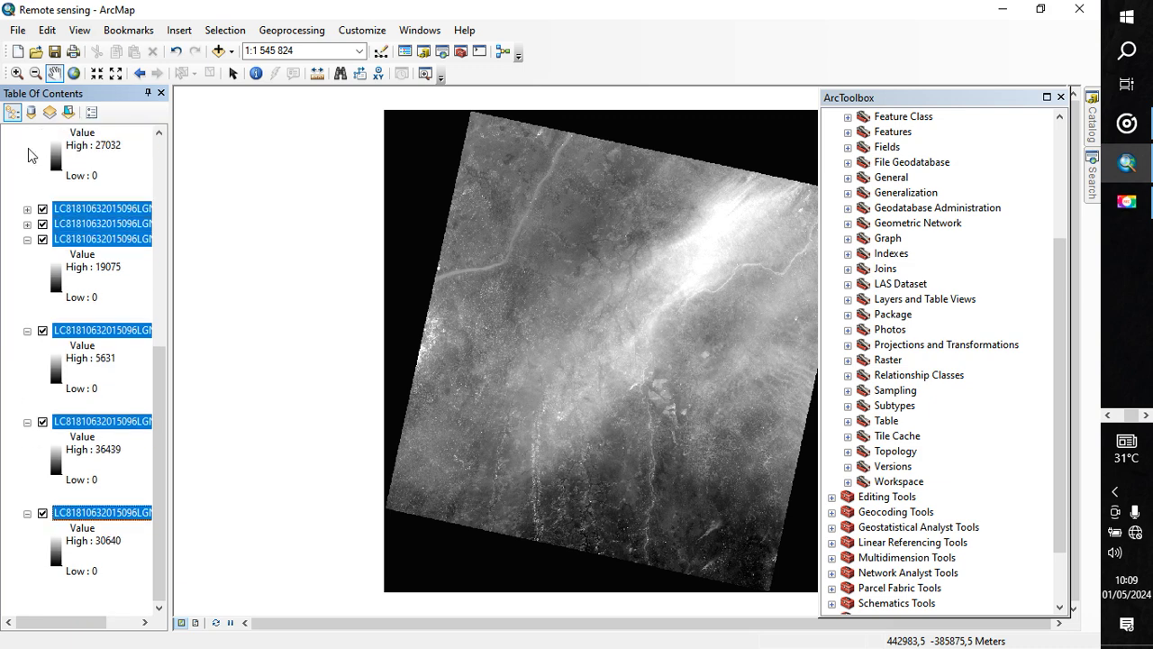
pyautogui.click(27, 239)
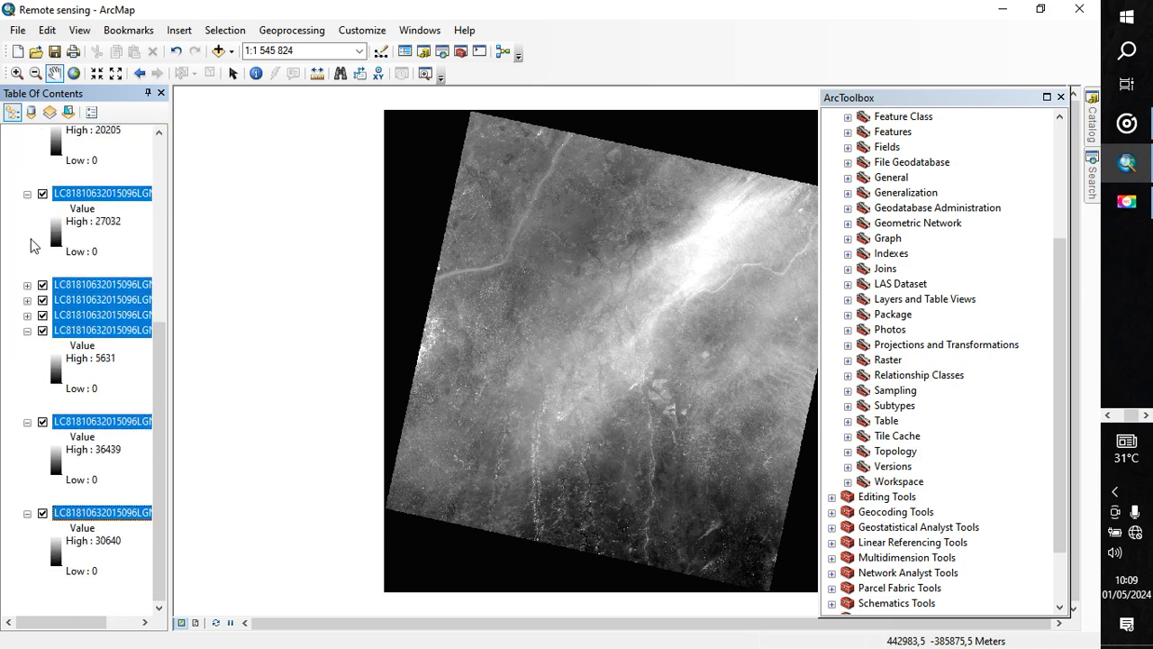
pyautogui.click(28, 193)
pyautogui.click(27, 178)
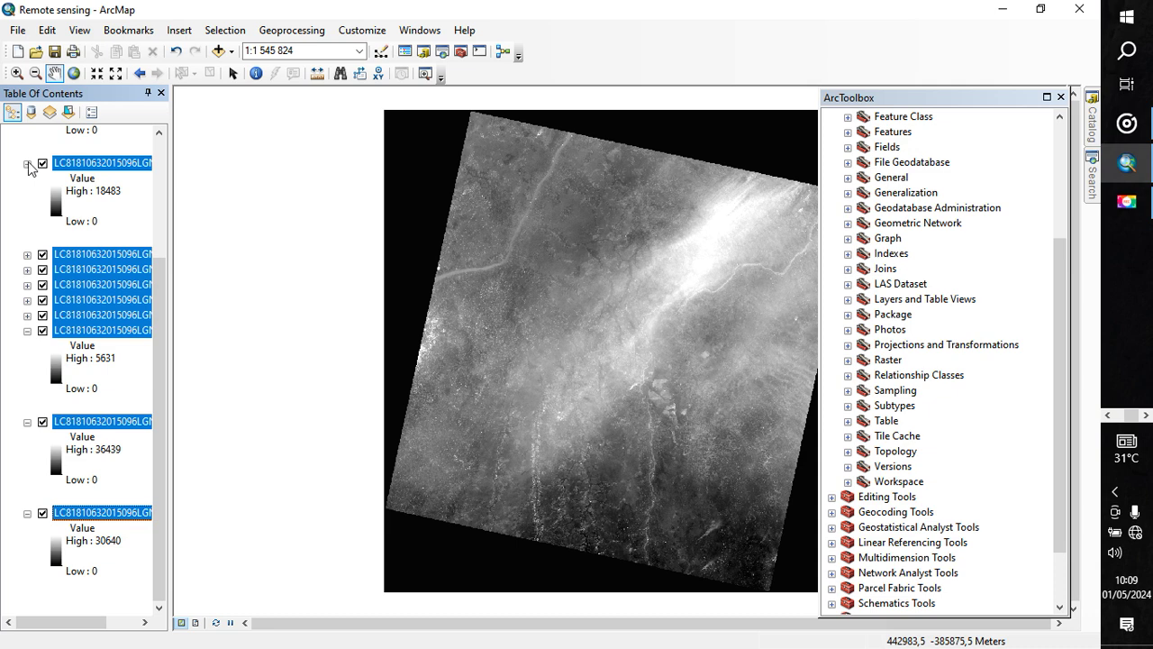
pyautogui.click(27, 163)
pyautogui.click(27, 133)
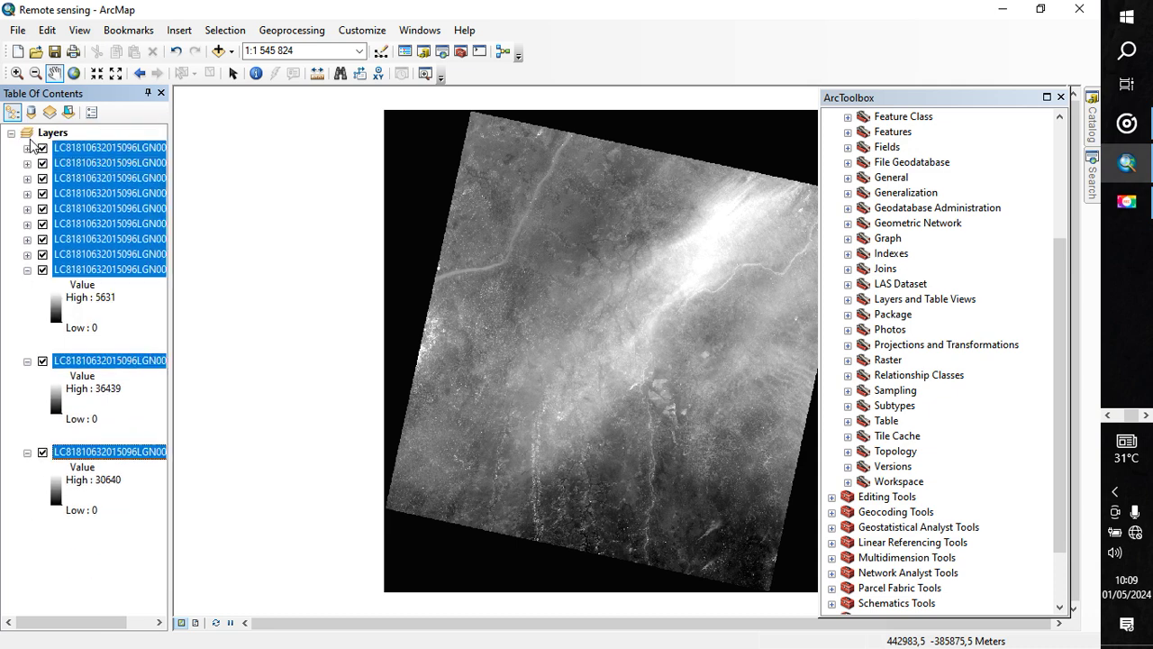
pyautogui.click(27, 361)
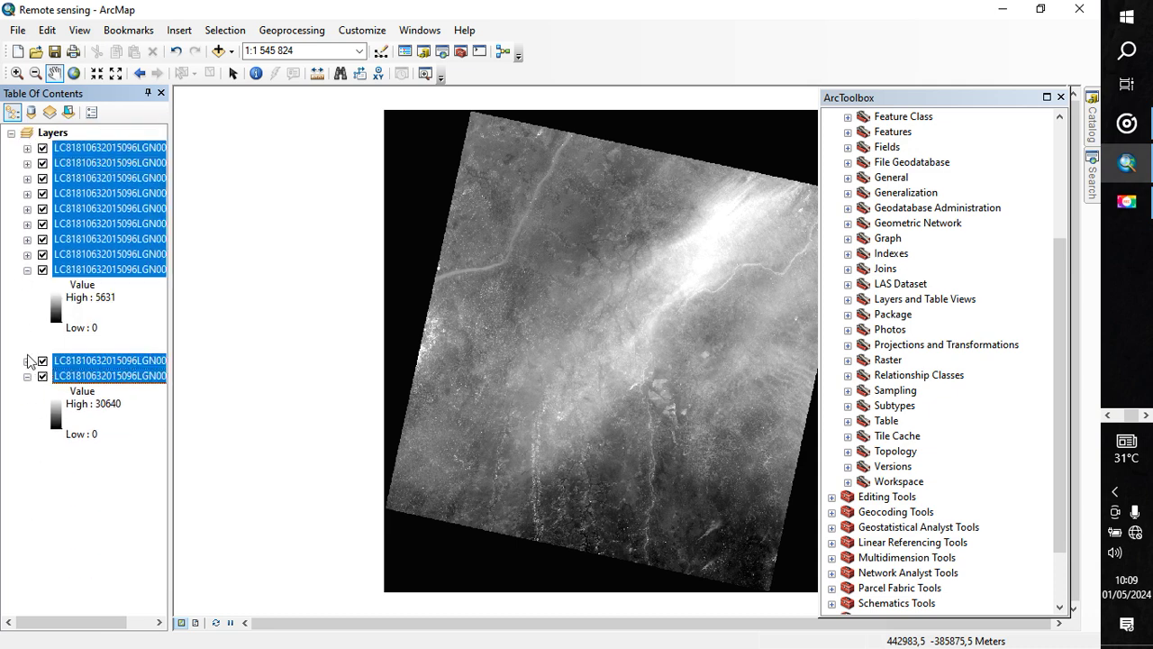
pyautogui.click(27, 269)
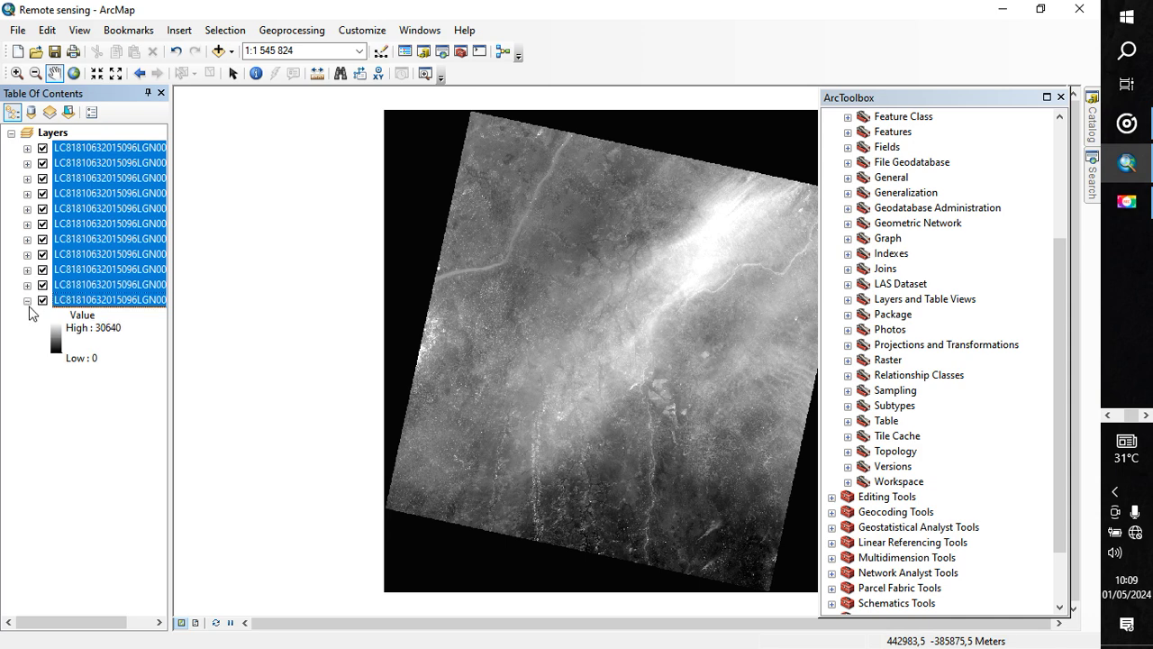
pyautogui.click(27, 300)
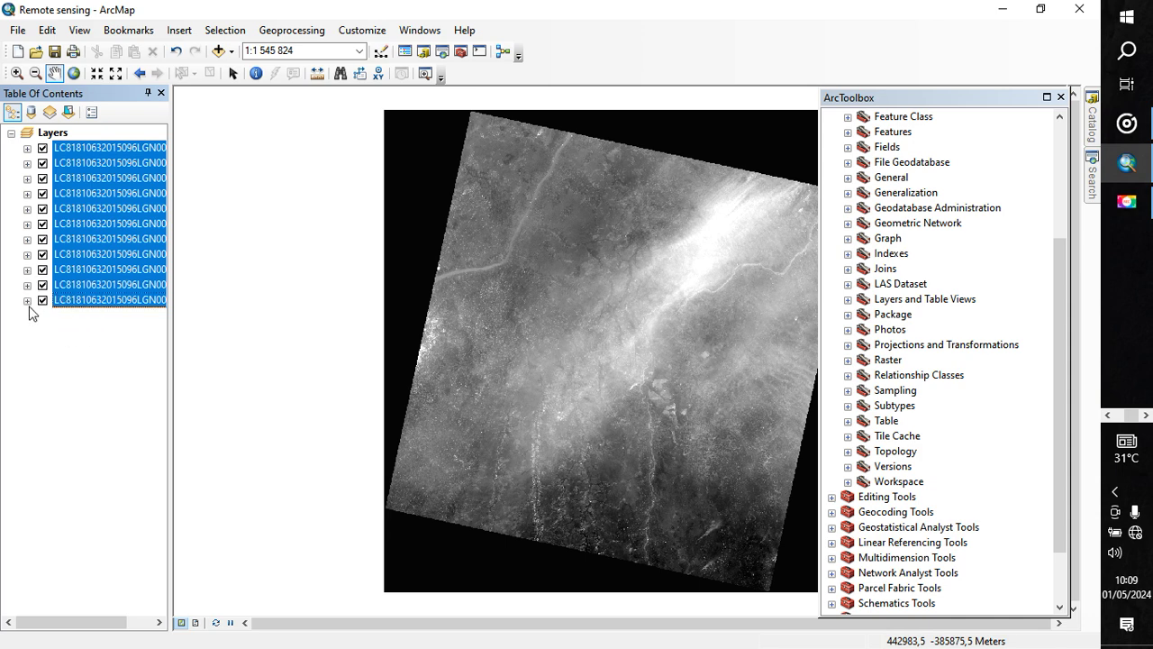
# Open the Composite Bands tool from the Raster Processing toolset of the Data Management Tools
pyautogui.click(1118, 403)
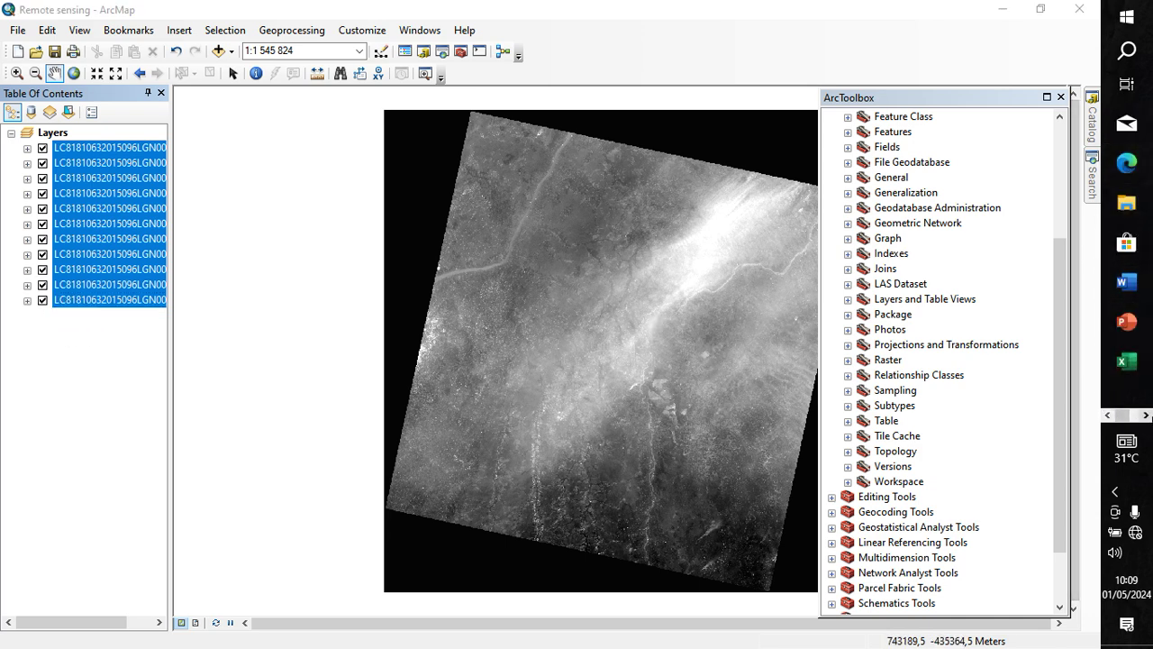
pyautogui.click(1058, 200)
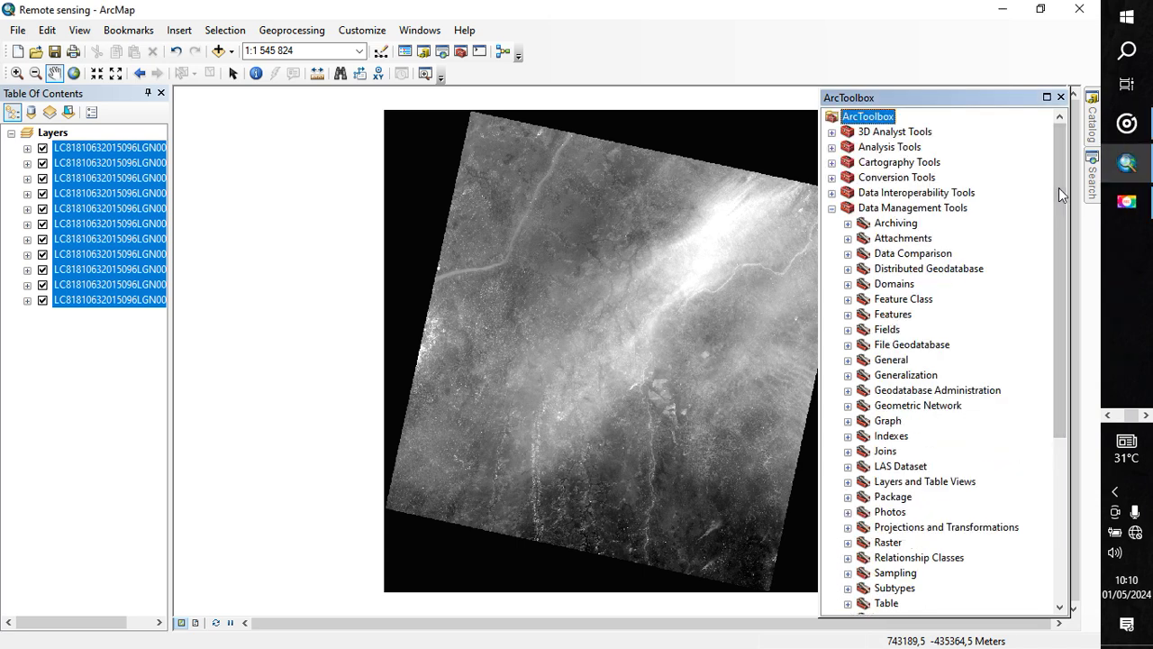
pyautogui.click(832, 207)
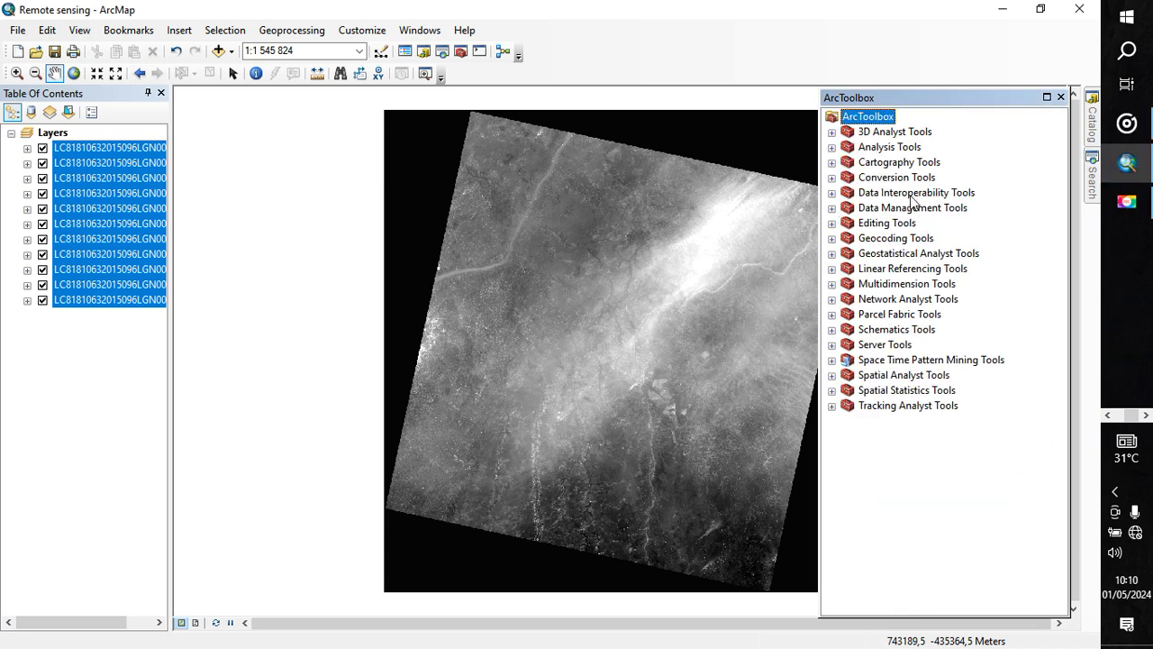
pyautogui.click(832, 207)
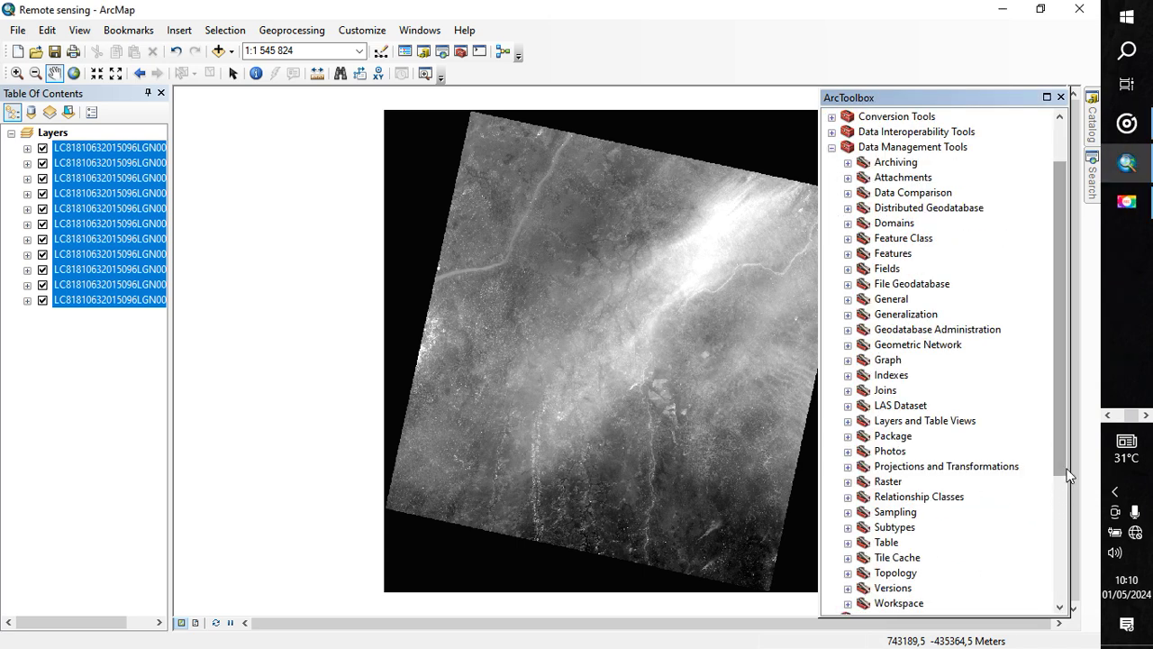
pyautogui.moveTo(1069, 474); pyautogui.dragTo(1069, 552)
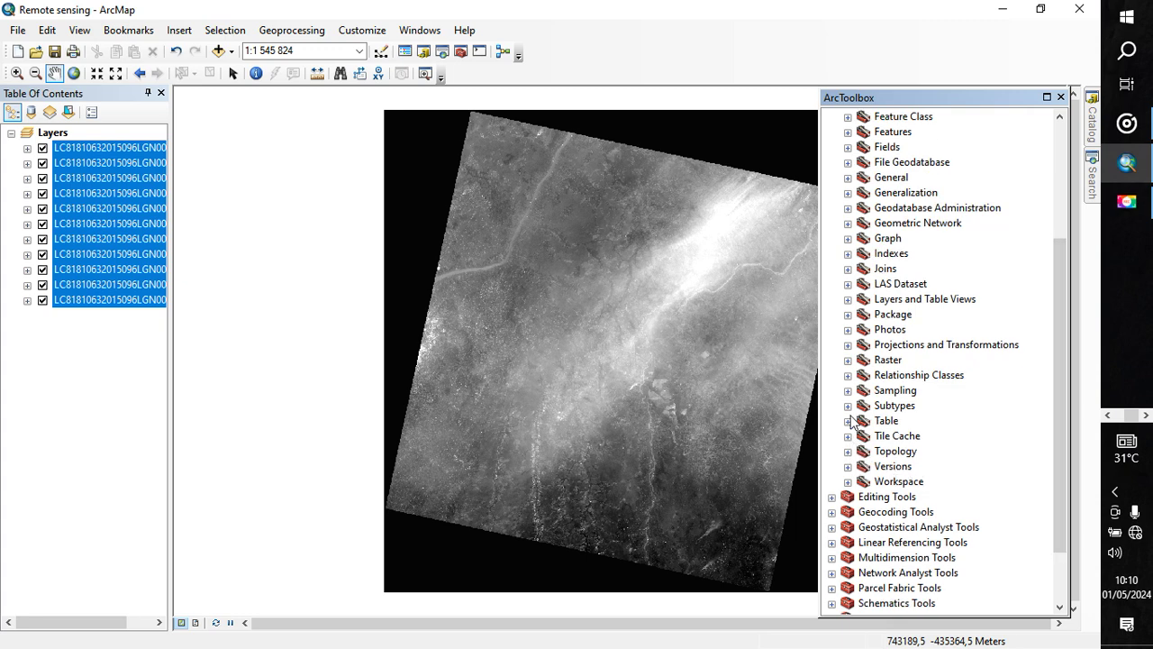
pyautogui.click(847, 359)
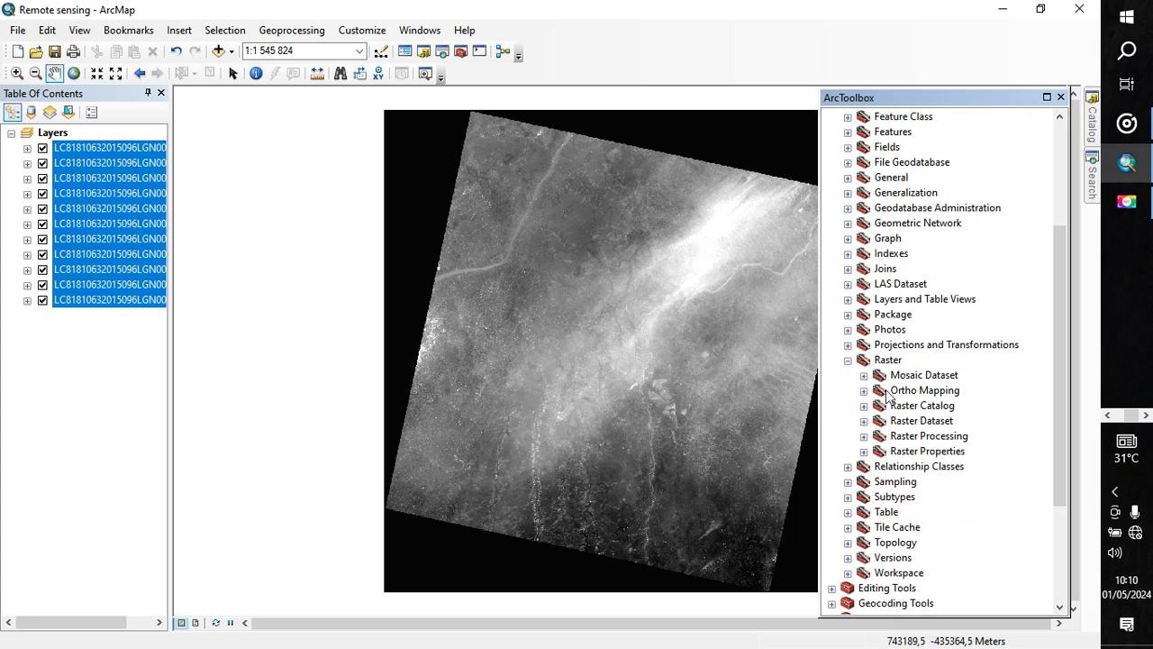
pyautogui.click(864, 436)
pyautogui.click(957, 466)
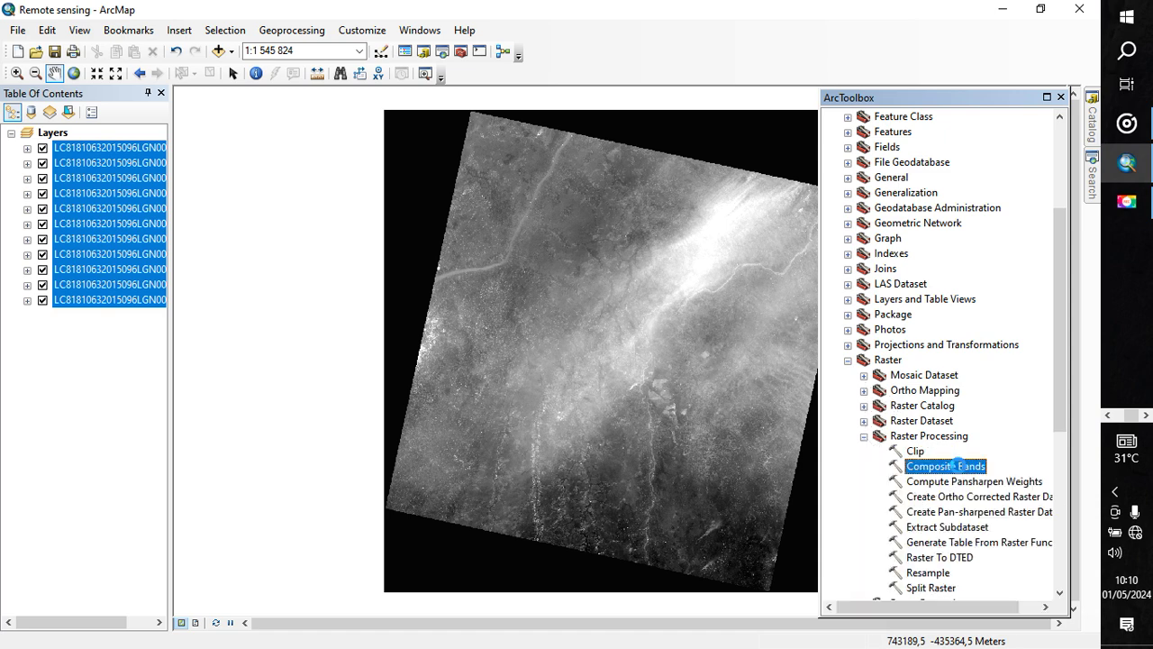
pyautogui.doubleClick(955, 466)
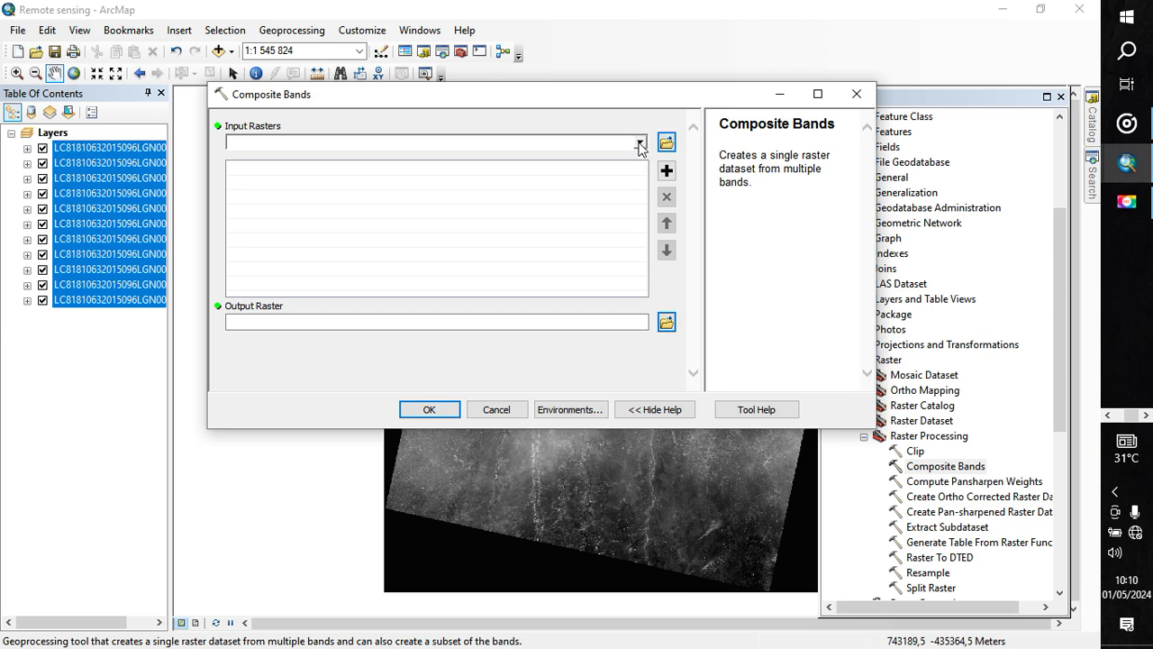
pyautogui.click(640, 142)
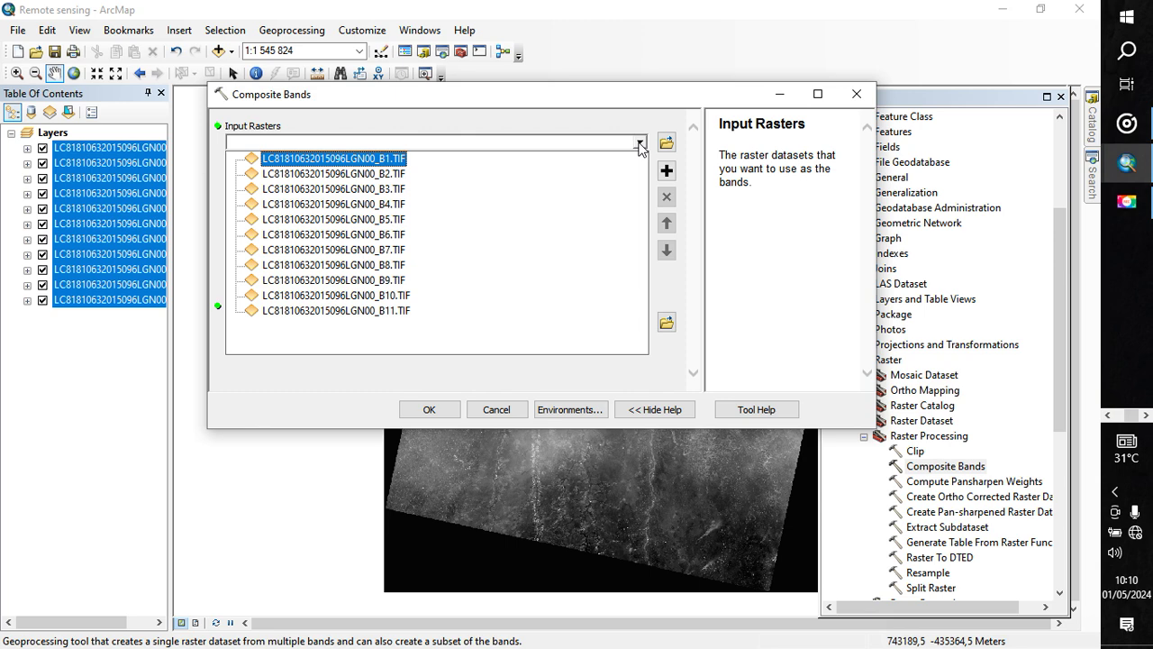
pyautogui.click(397, 202)
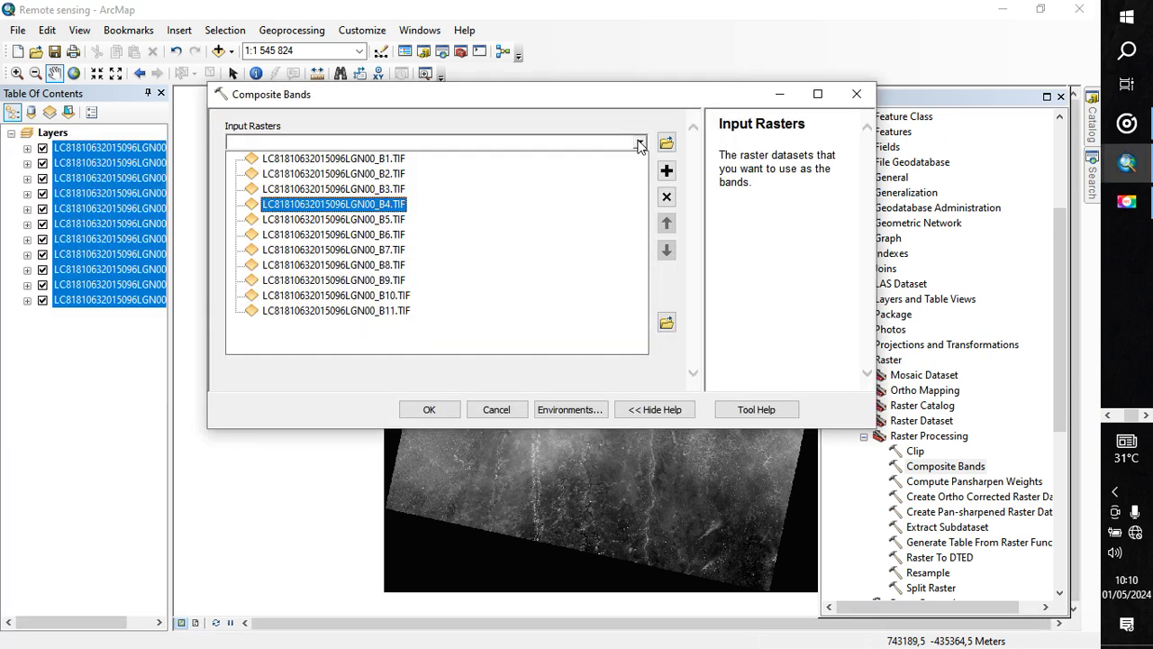
pyautogui.click(397, 218)
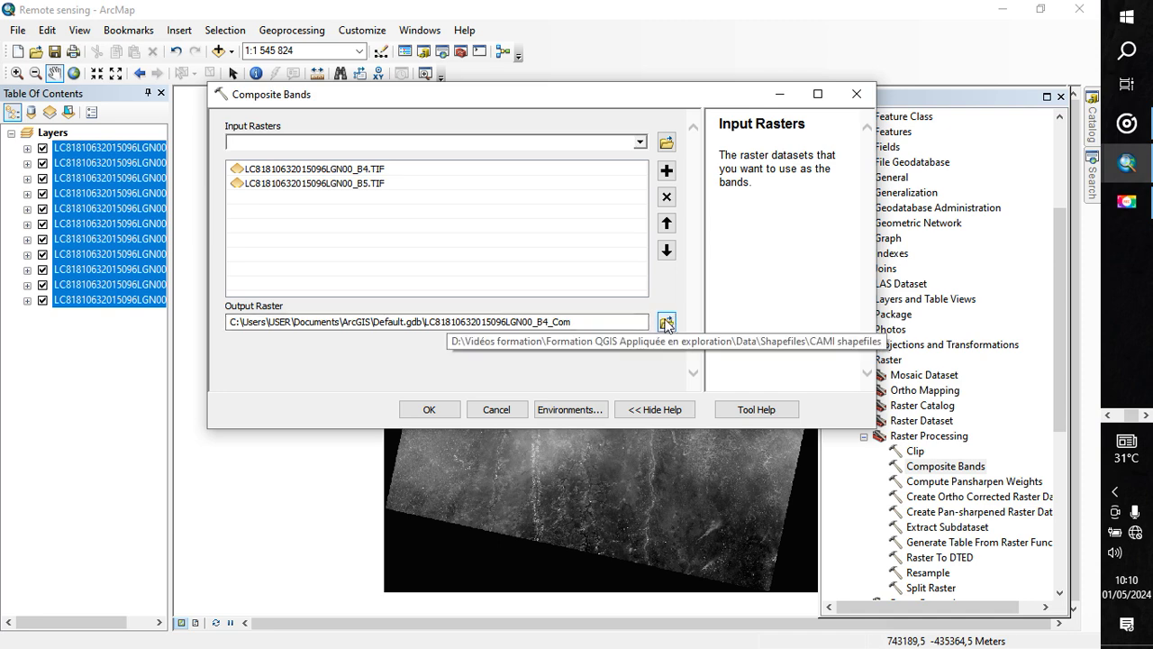
pyautogui.click(610, 322)
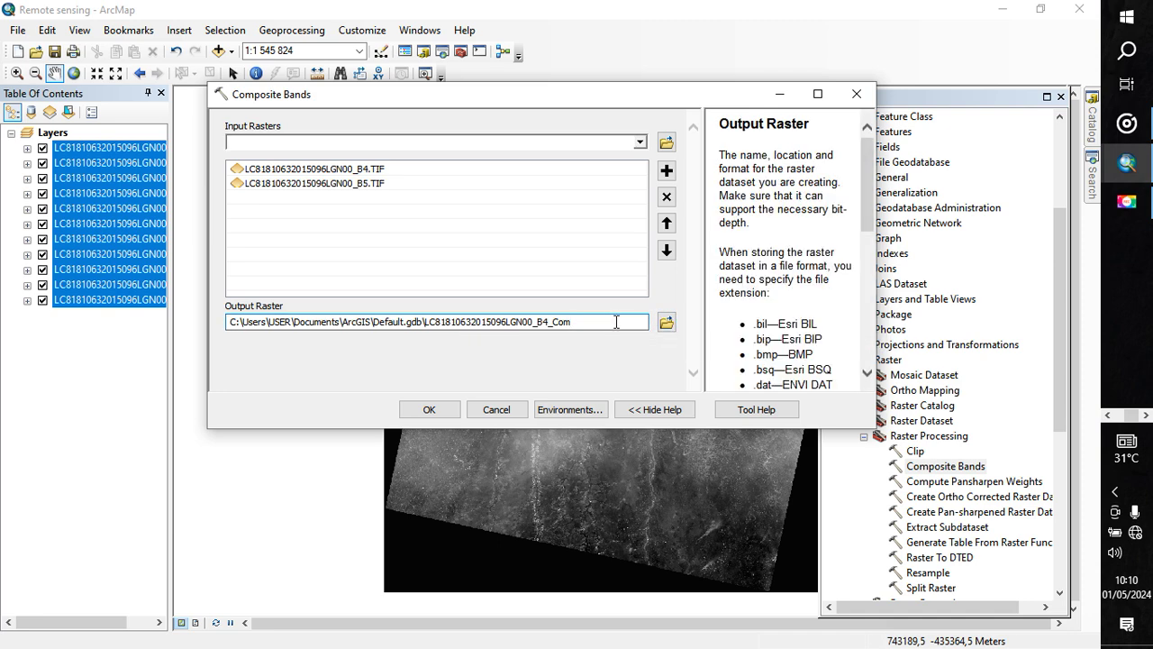
pyautogui.click(663, 323)
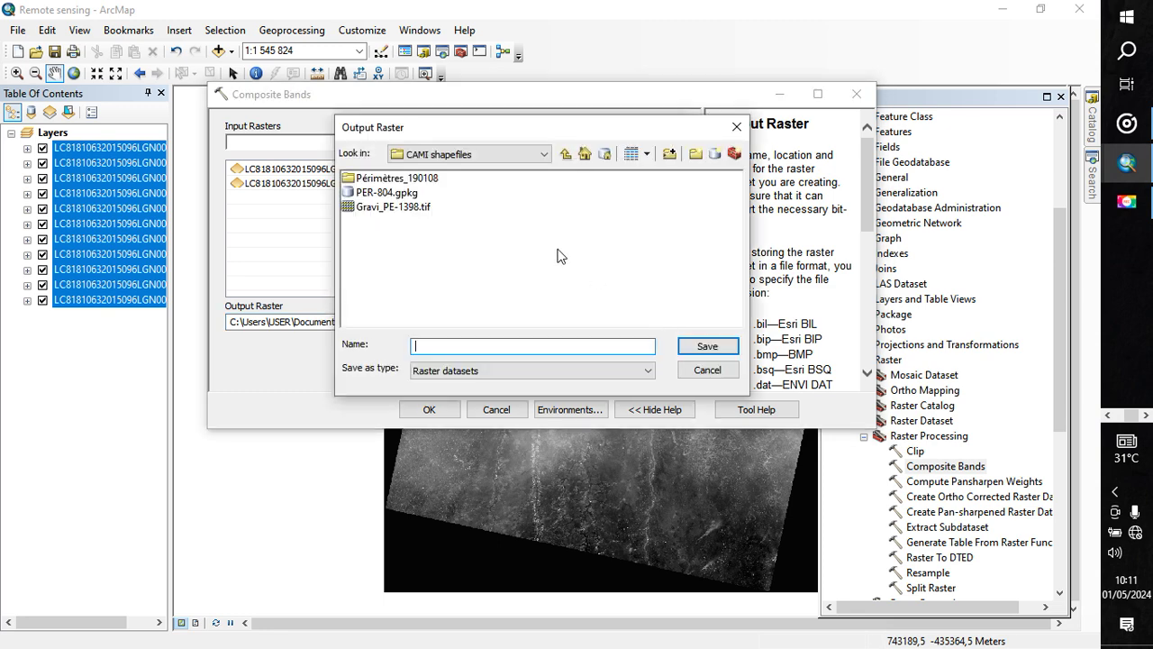
pyautogui.click(566, 155)
pyautogui.click(566, 155)
pyautogui.click(565, 155)
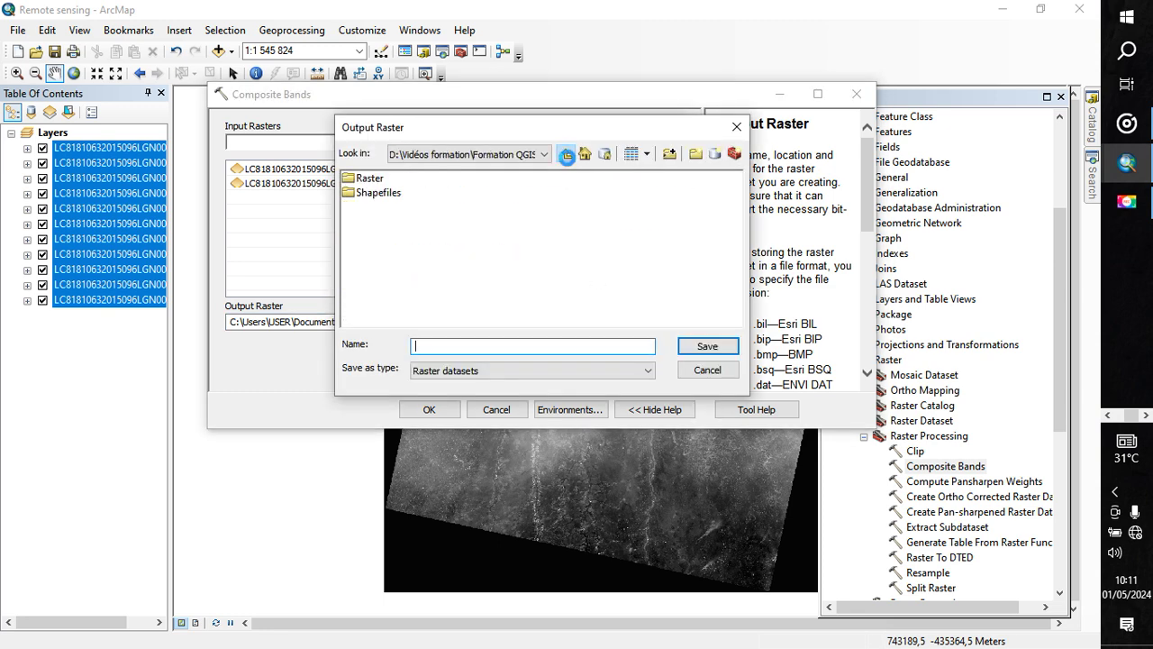
pyautogui.click(566, 155)
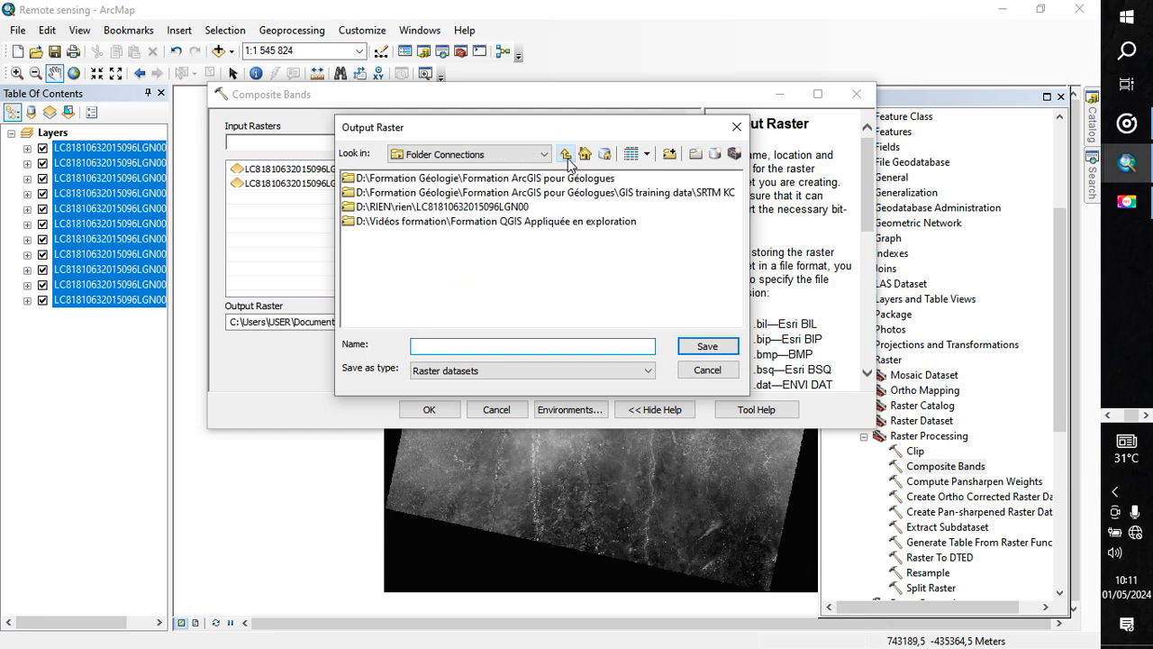
pyautogui.doubleClick(512, 208)
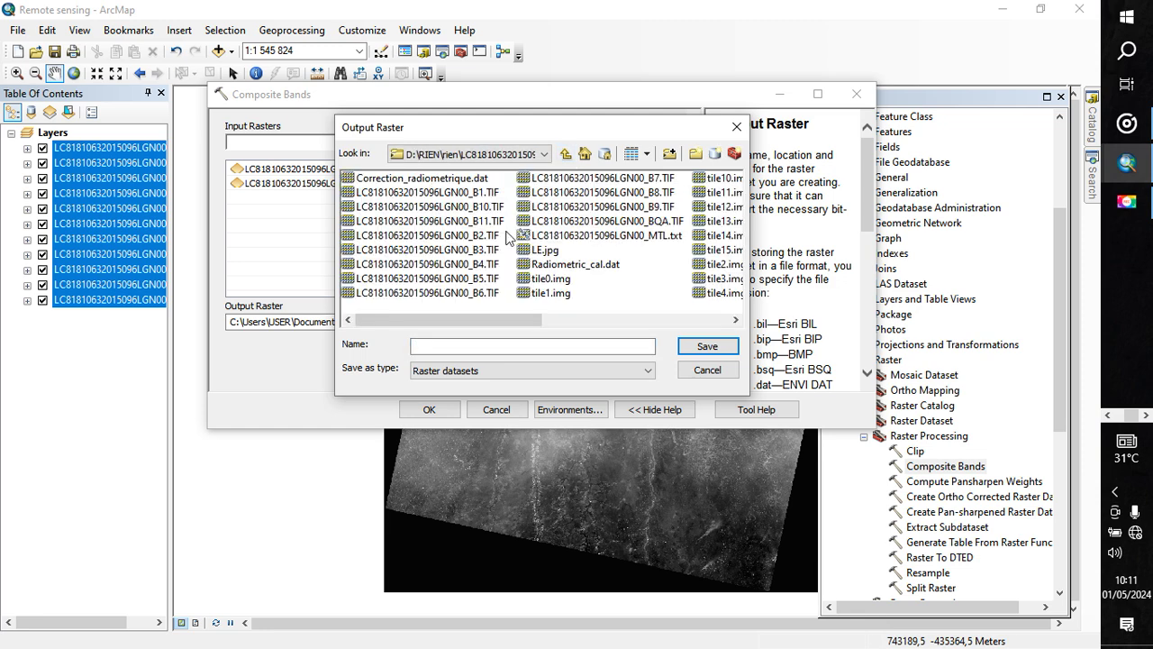
pyautogui.click(491, 345)
pyautogui.write('Compo')
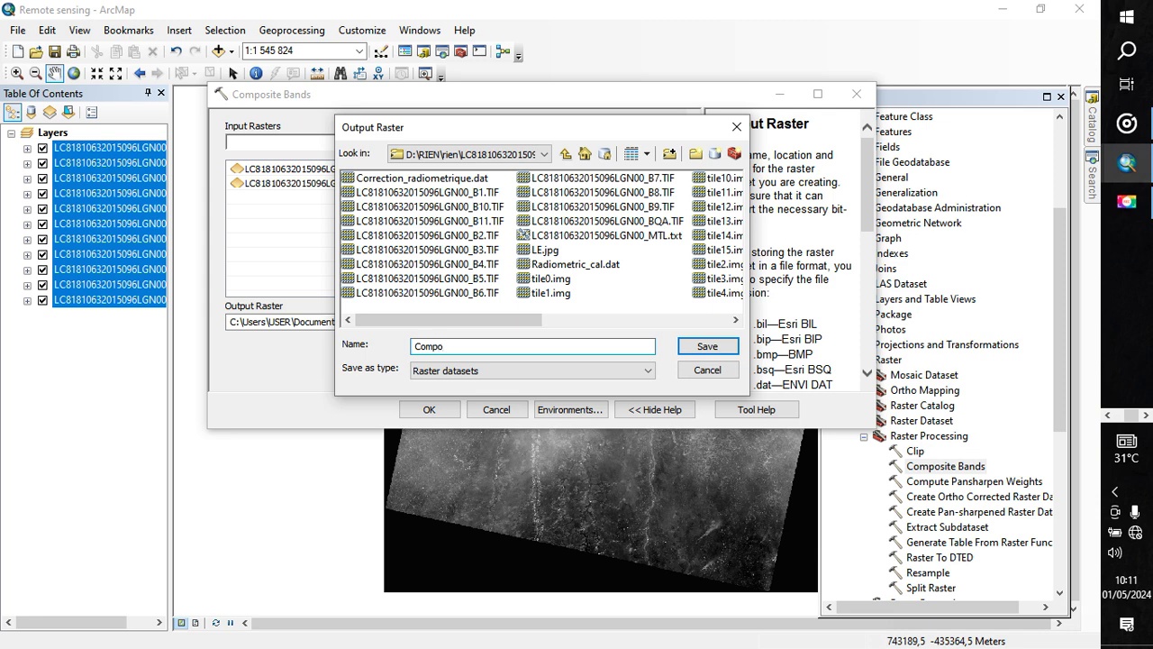
pyautogui.write('_NDVI')
pyautogui.click(705, 346)
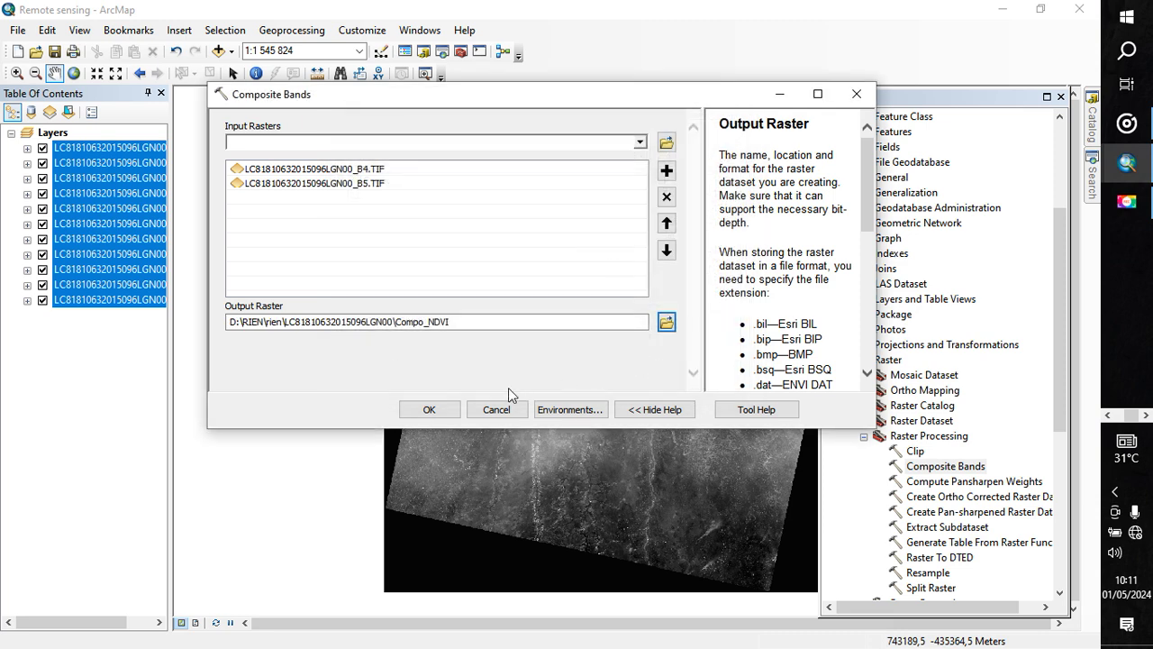
pyautogui.click(430, 409)
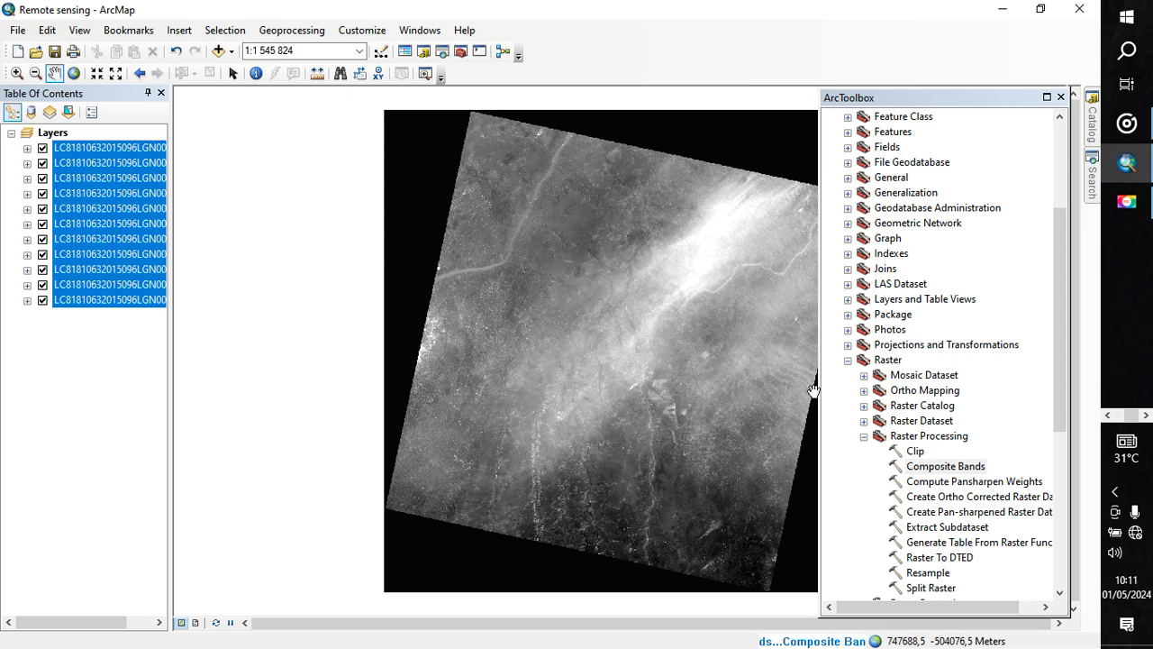
# Collapse the Raster toolset and the Data Management Tools toolbox in ArcToolbox
pyautogui.click(847, 359)
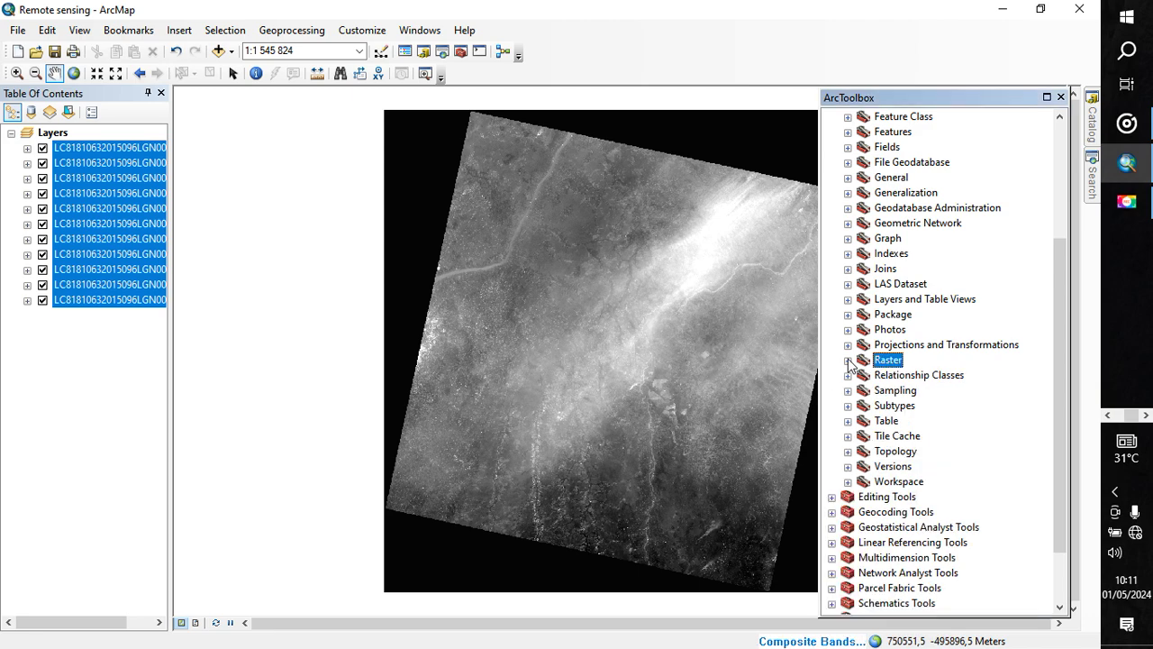
pyautogui.click(1060, 186)
pyautogui.click(831, 208)
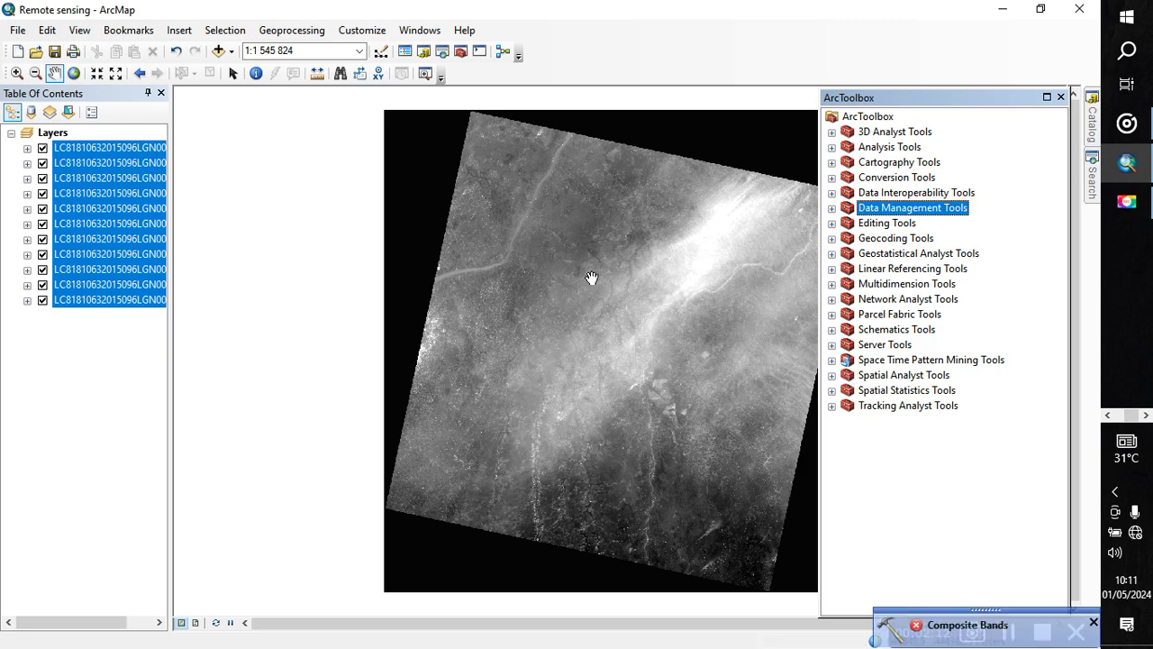
# Open the Composite Bands tool from the Raster Processing toolset of the Data Management Tools again
pyautogui.doubleClick(915, 209)
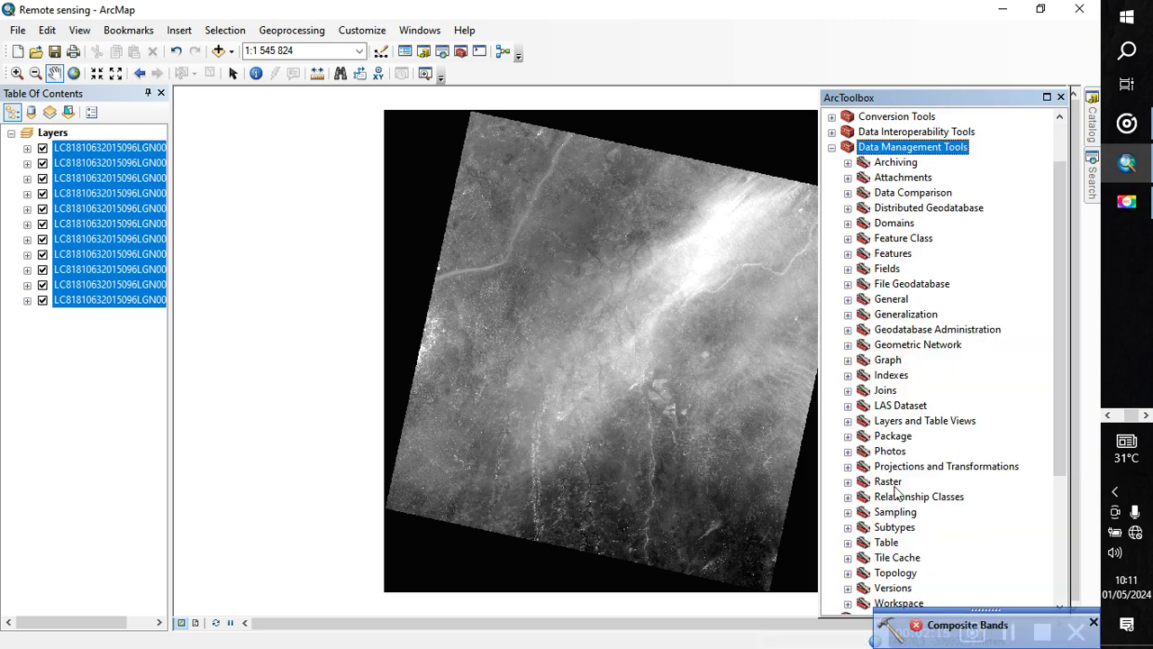
pyautogui.click(847, 482)
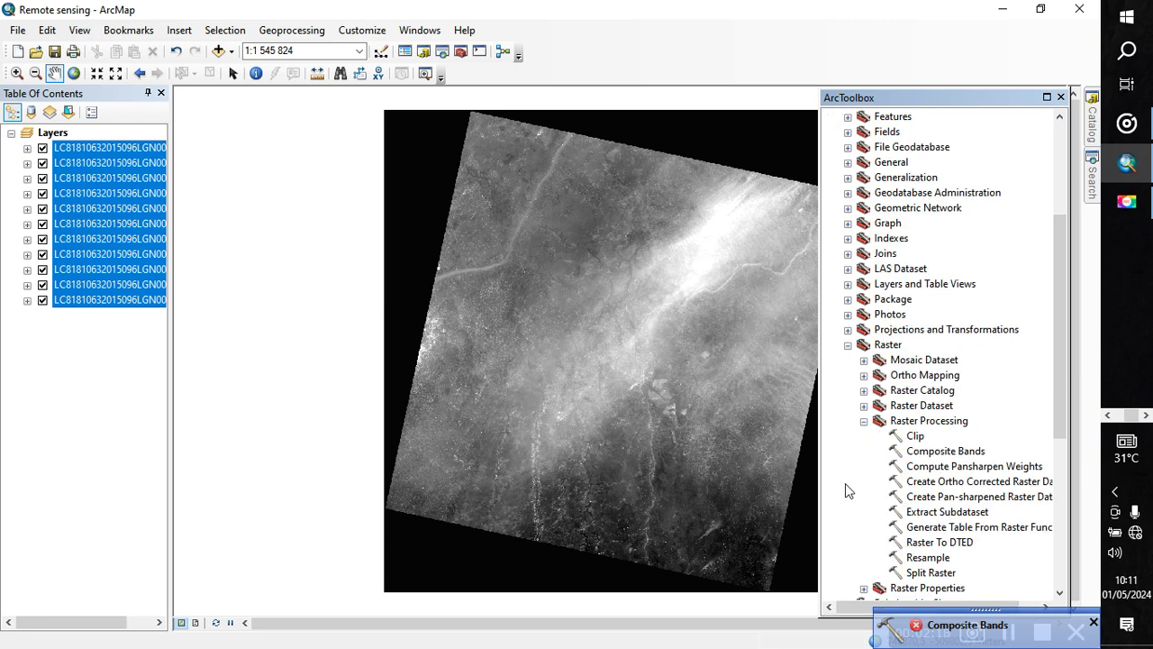
pyautogui.click(946, 452)
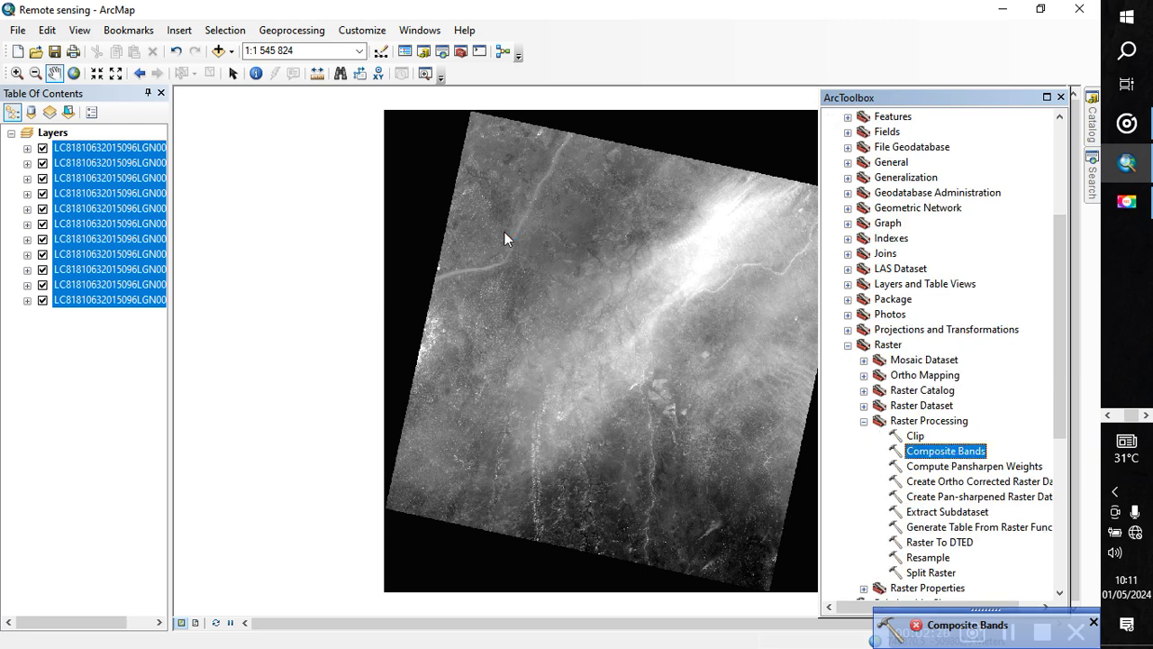
pyautogui.click(640, 142)
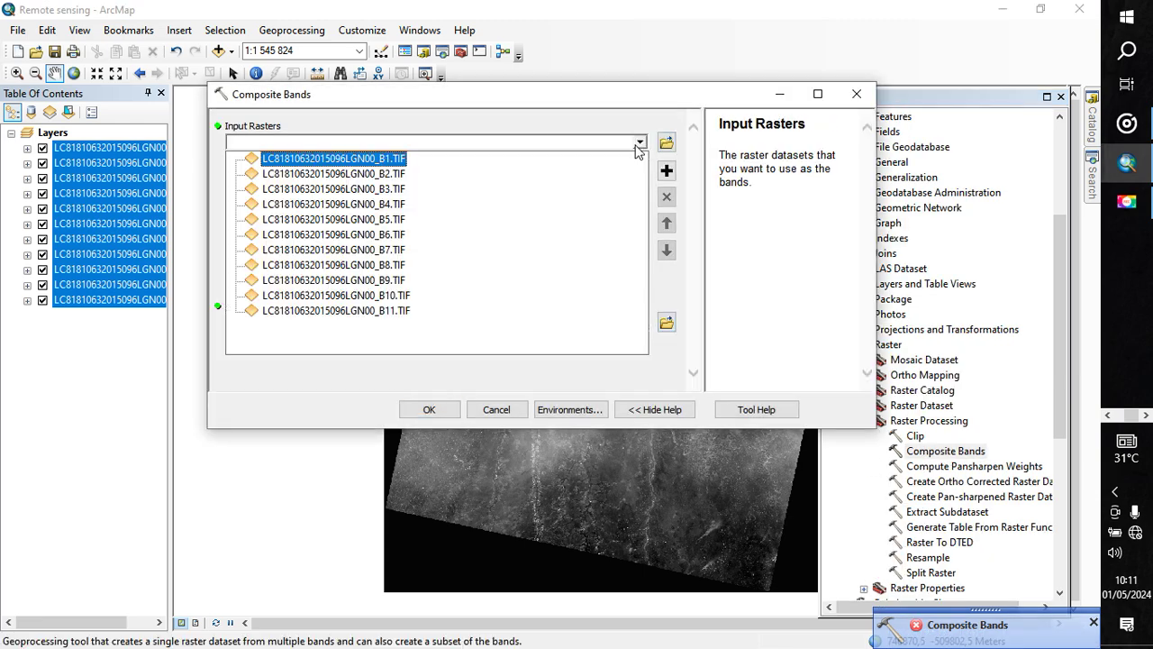
pyautogui.click(373, 158)
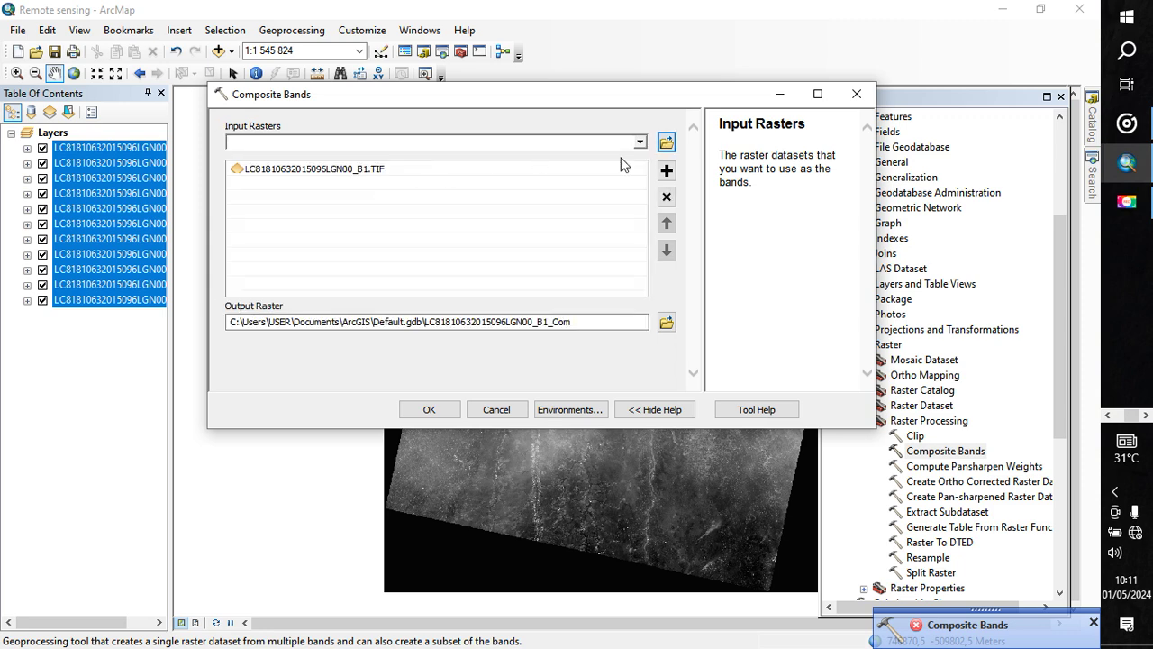
pyautogui.click(640, 142)
pyautogui.click(417, 173)
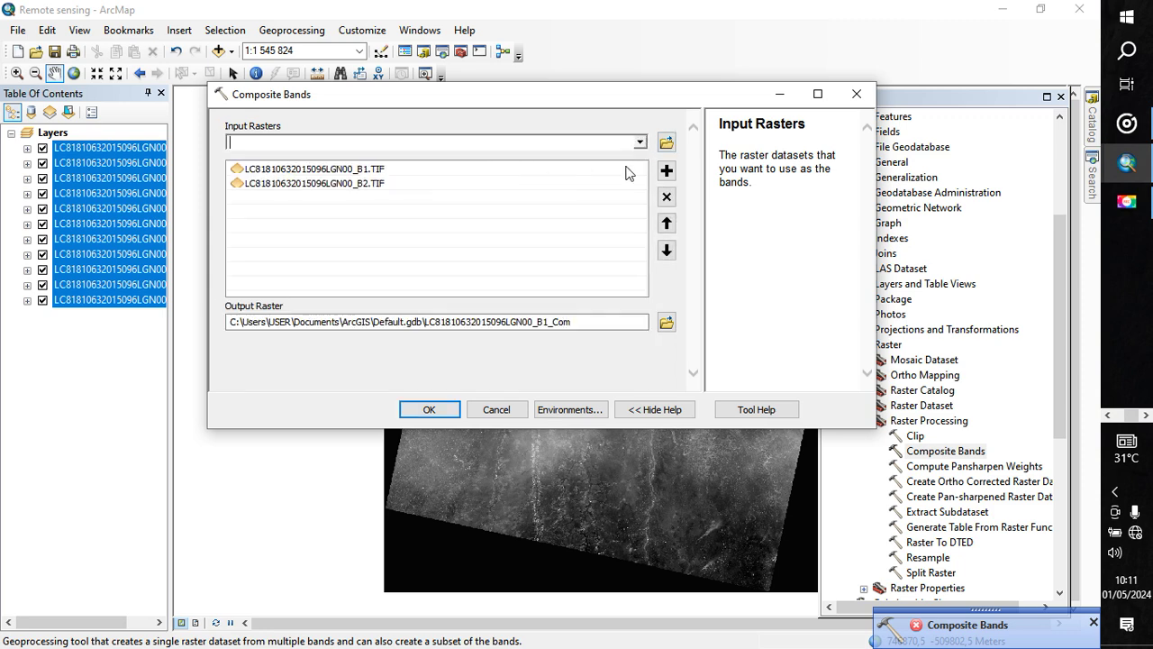
pyautogui.click(640, 142)
pyautogui.click(434, 189)
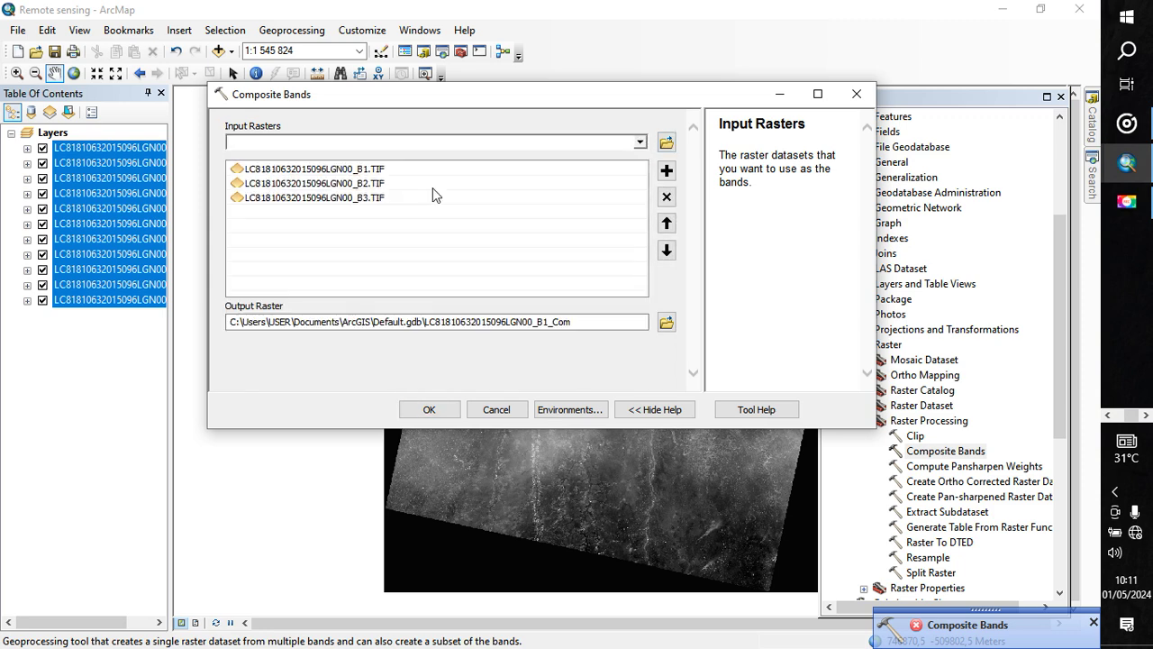
# Add the B4, B5 and B6 TIF rasters to the Composite Bands inputs and run the tool with the default output raster
pyautogui.click(640, 143)
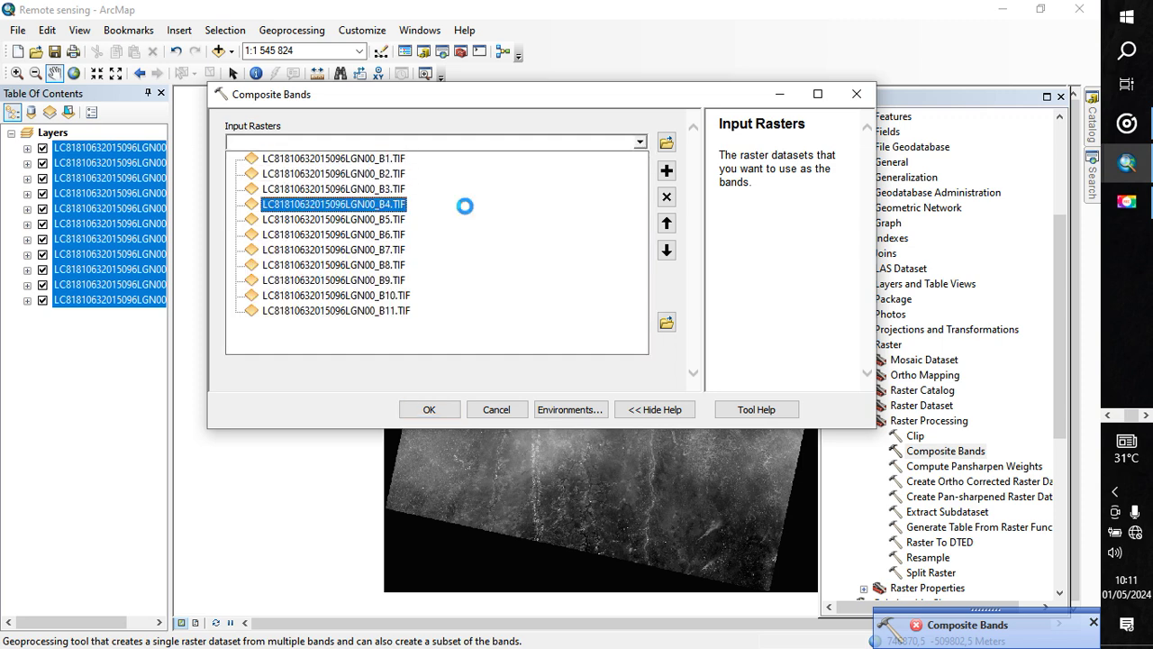
pyautogui.click(465, 206)
pyautogui.click(640, 142)
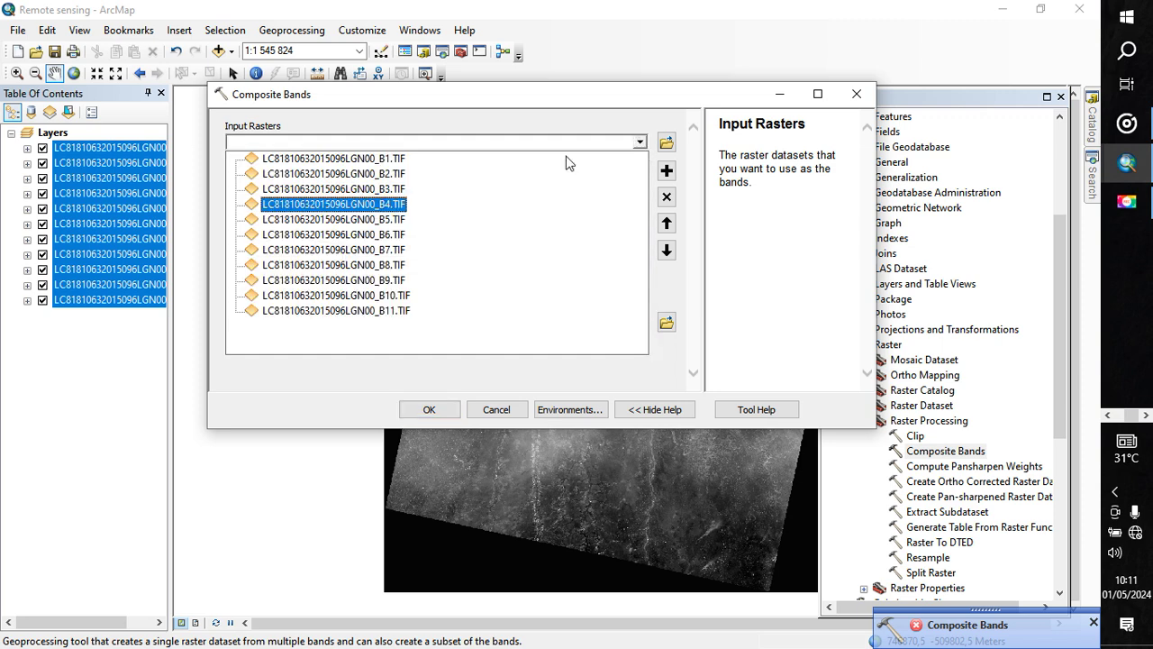
pyautogui.click(410, 224)
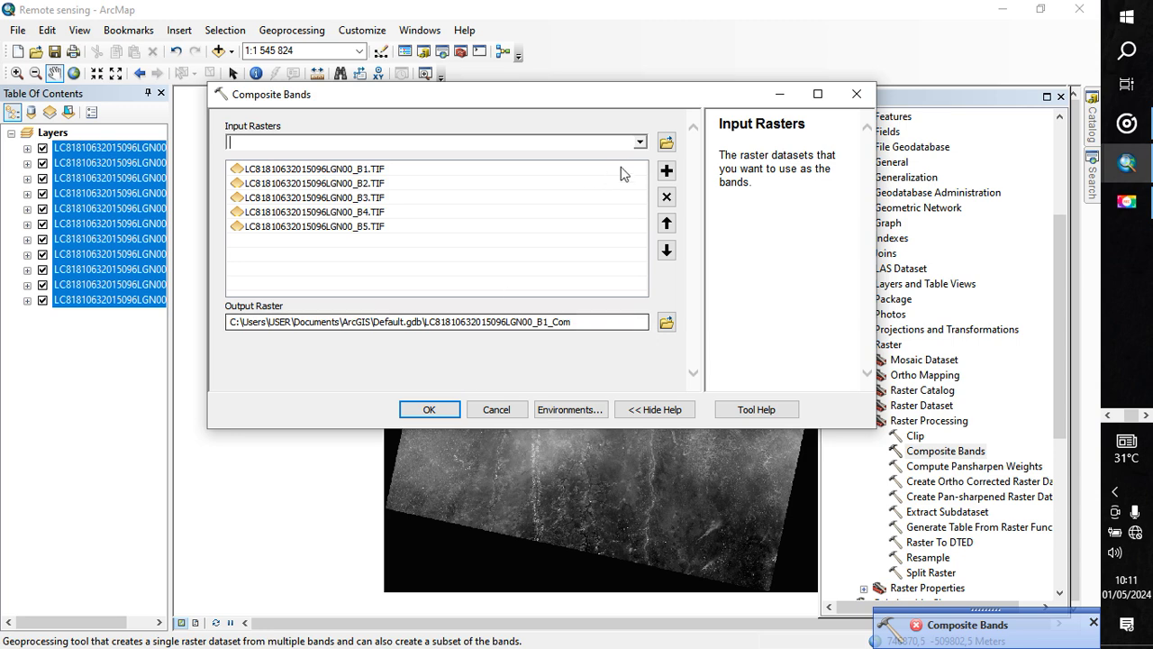
pyautogui.click(640, 142)
pyautogui.click(421, 238)
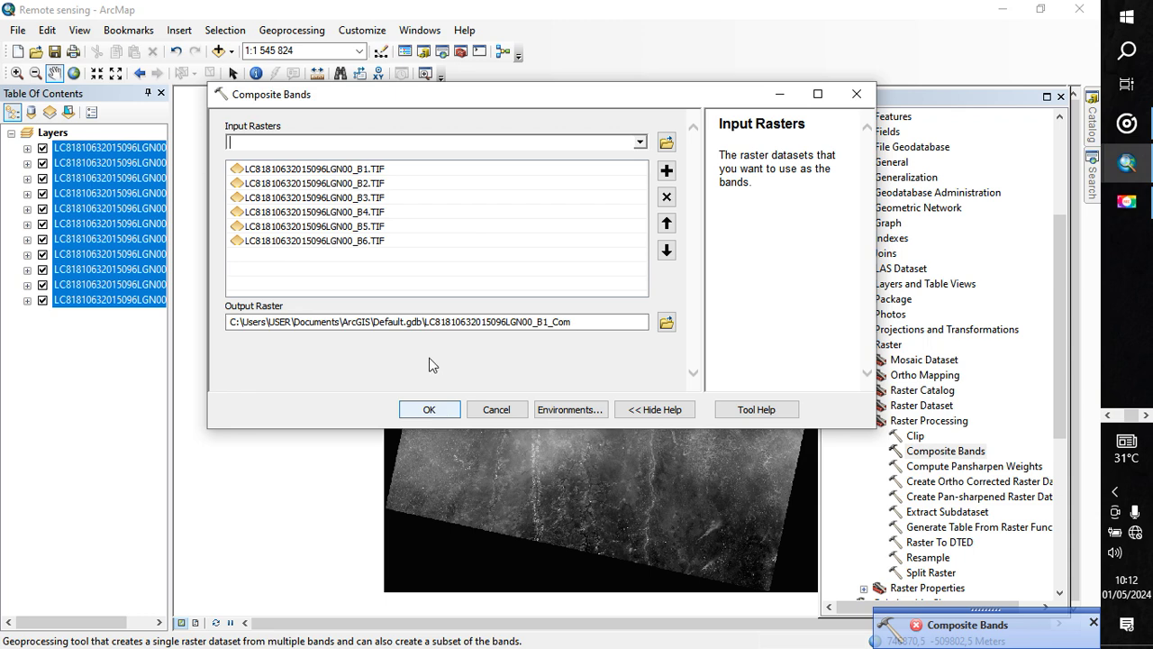
pyautogui.press('Tab')
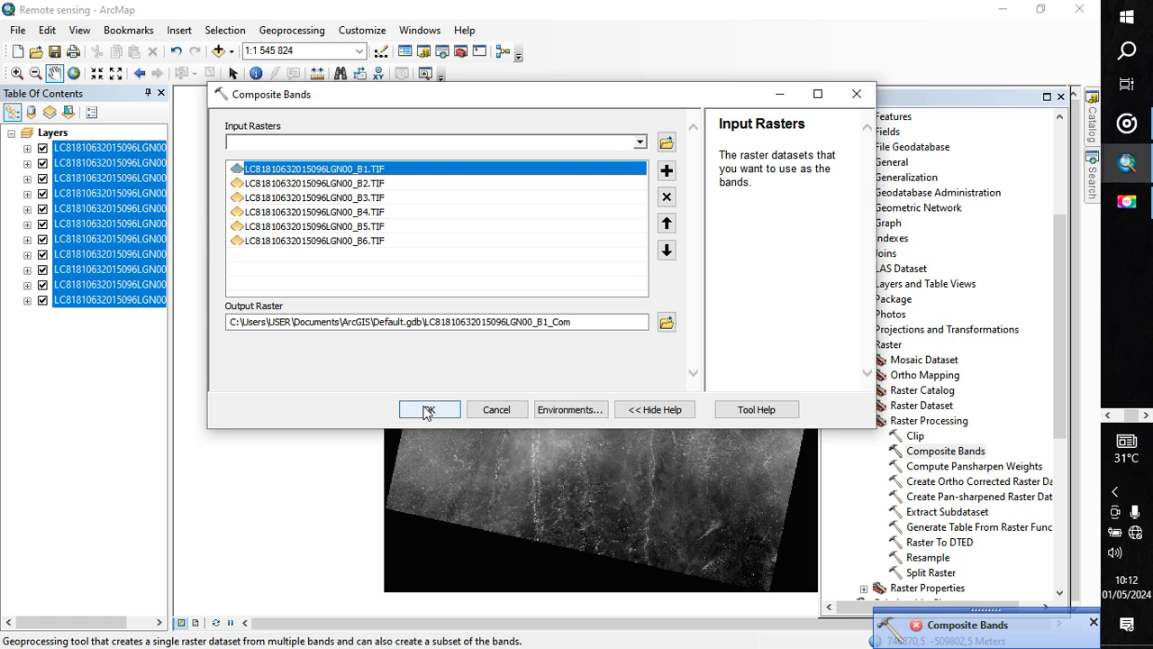
pyautogui.click(422, 411)
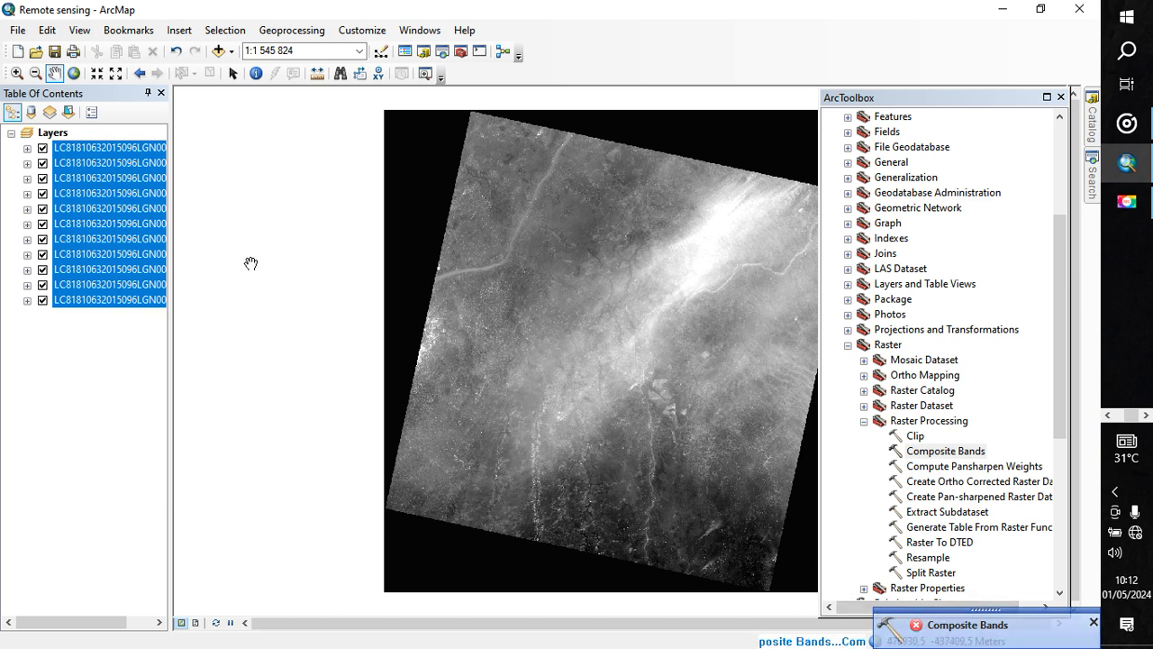
# Clear the layer selection in the table of contents and examine the western and central parts of the Landsat scene up close
pyautogui.click(111, 327)
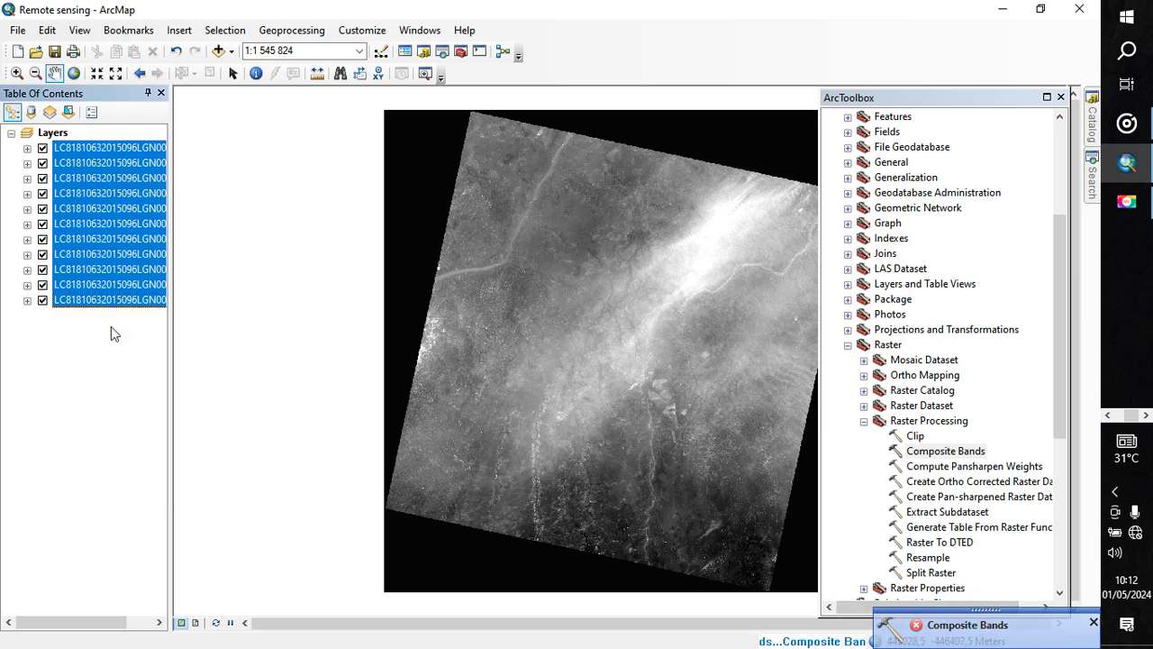
pyautogui.click(111, 328)
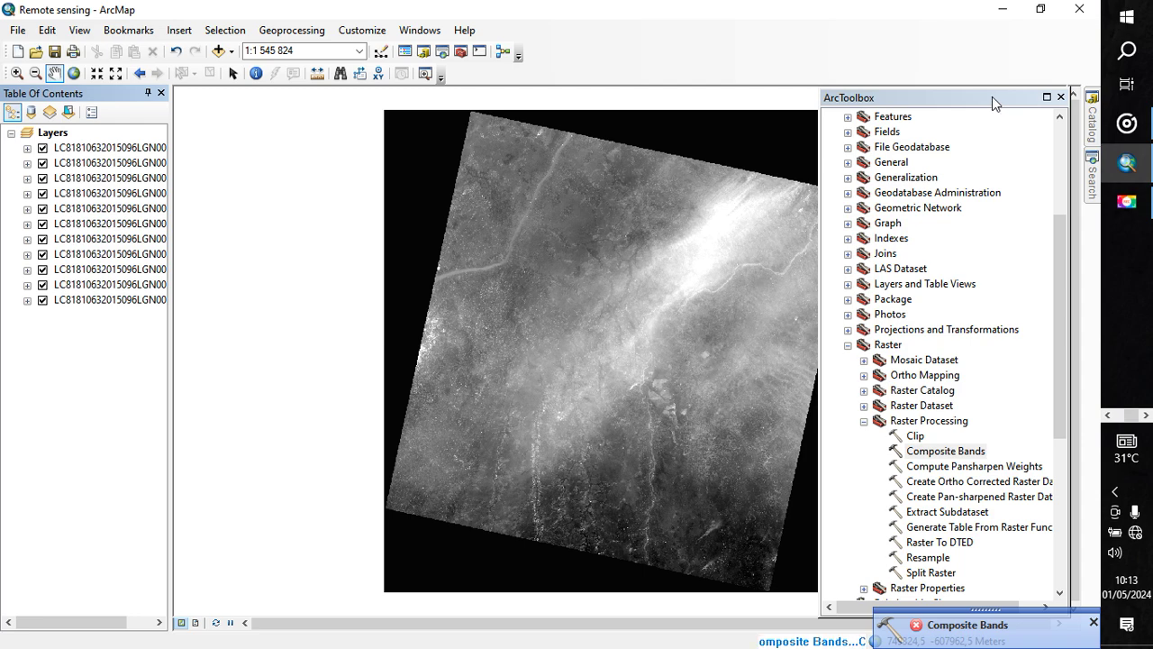
pyautogui.moveTo(690, 175); pyautogui.dragTo(502, 159)
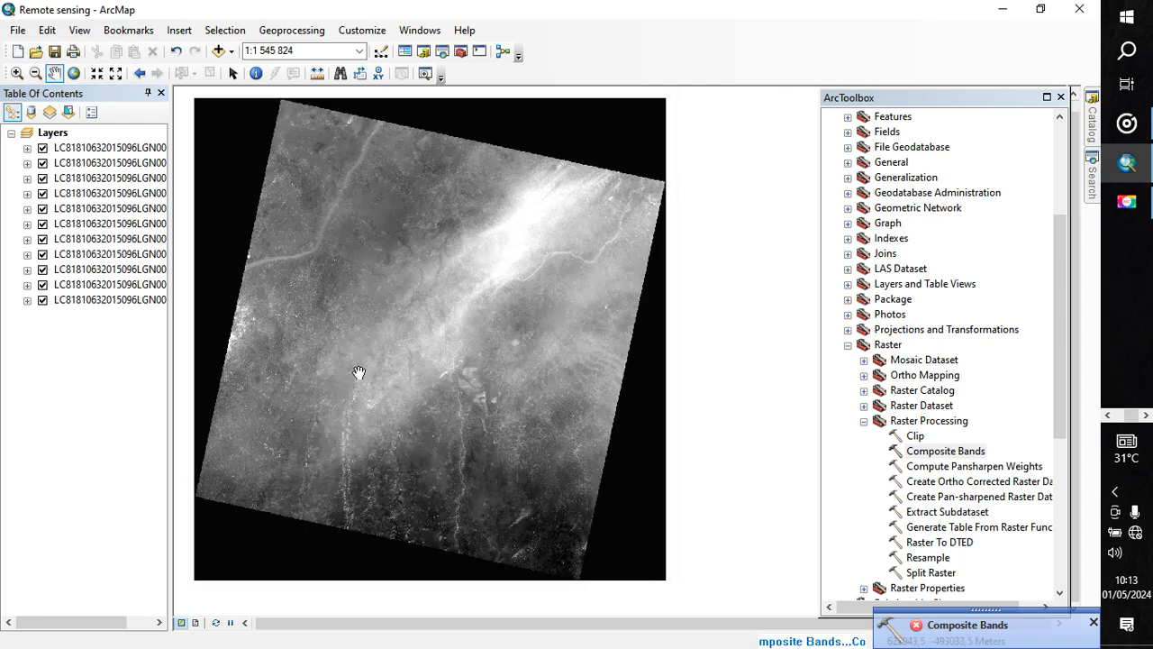
pyautogui.scroll(-2, 454, 342)
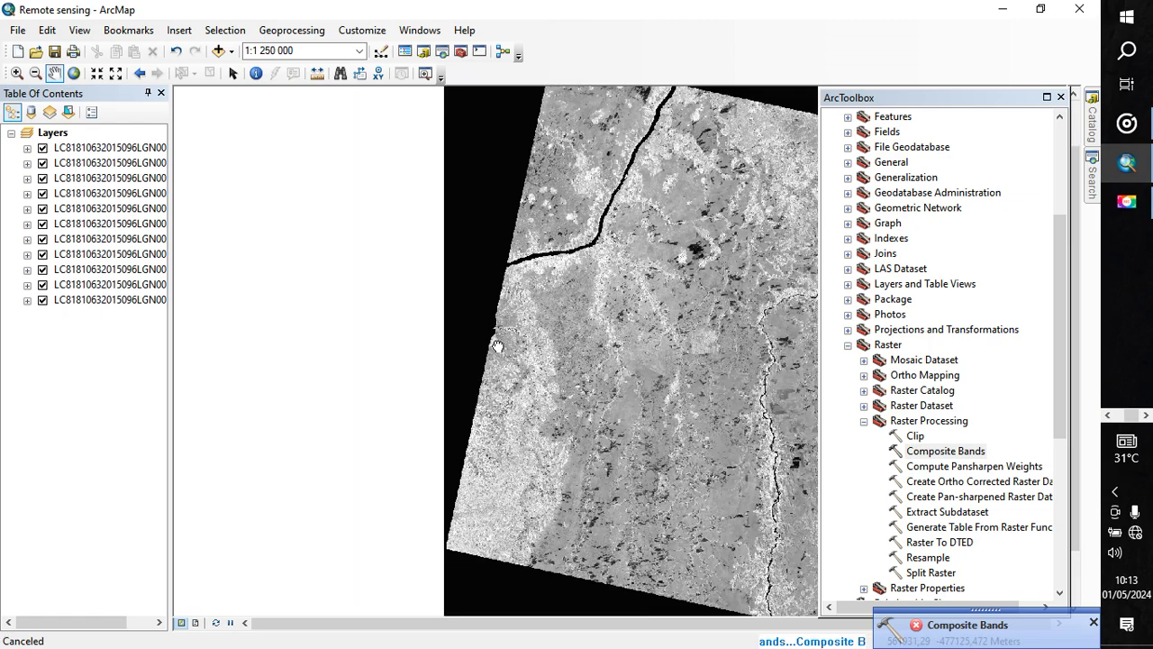
pyautogui.scroll(-2, 498, 346)
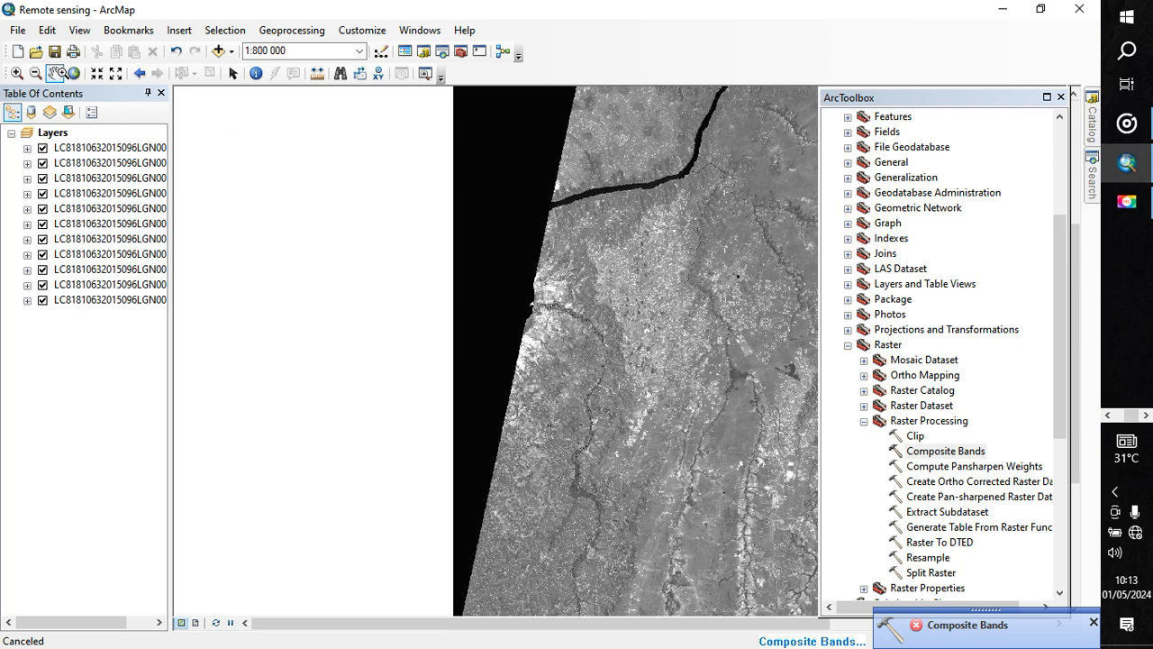
pyautogui.click(56, 73)
pyautogui.moveTo(521, 436); pyautogui.dragTo(527, 355)
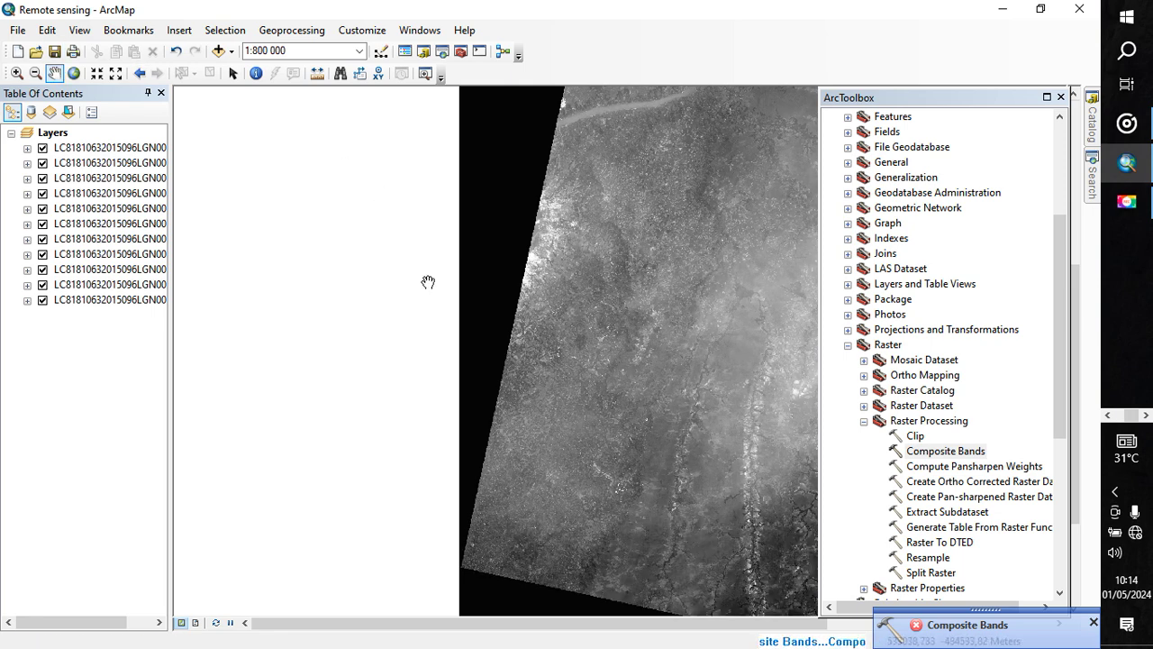
pyautogui.moveTo(658, 373); pyautogui.dragTo(388, 356)
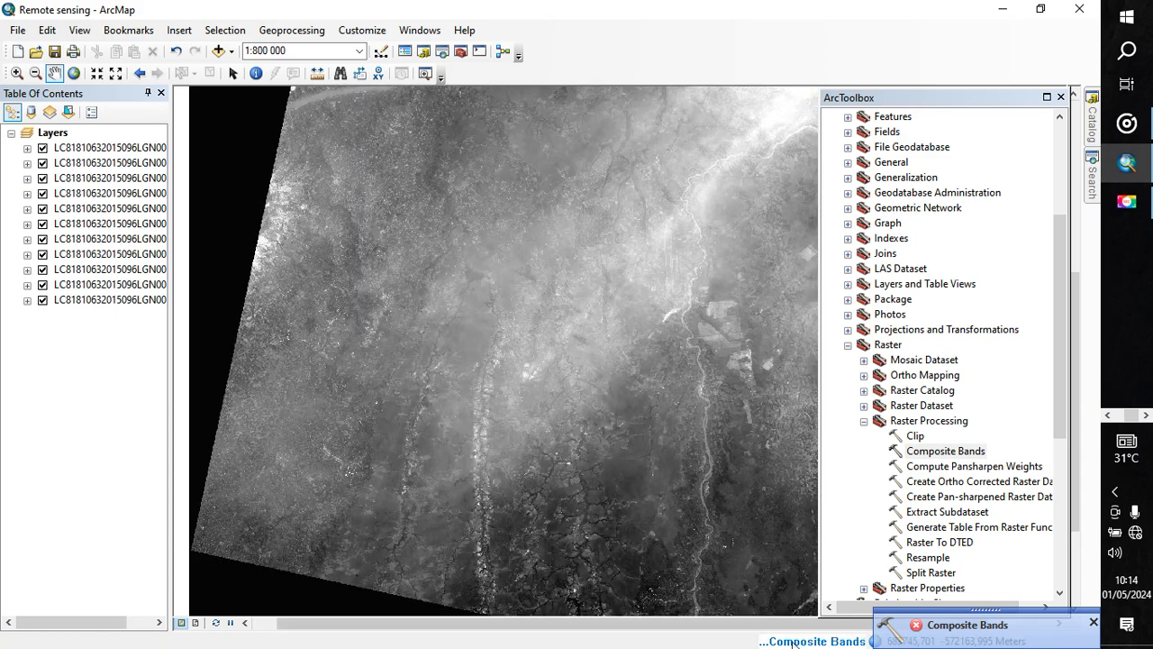
# Check the progress messages of the running Composite Bands job in the geoprocessing results
pyautogui.click(800, 643)
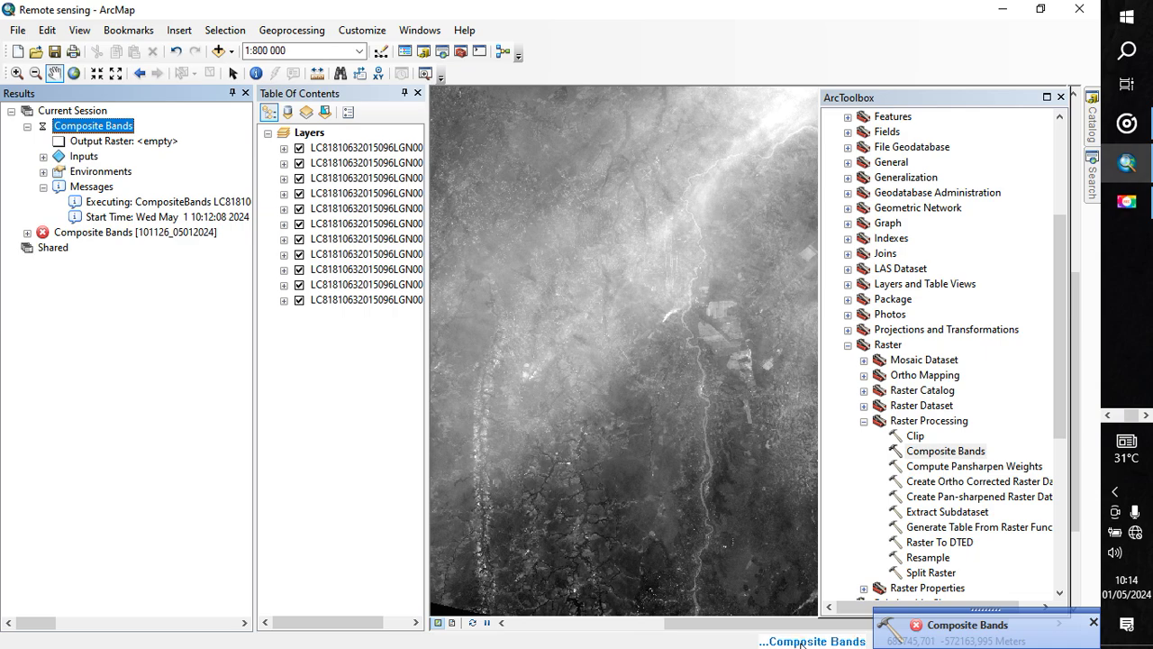
pyautogui.click(245, 93)
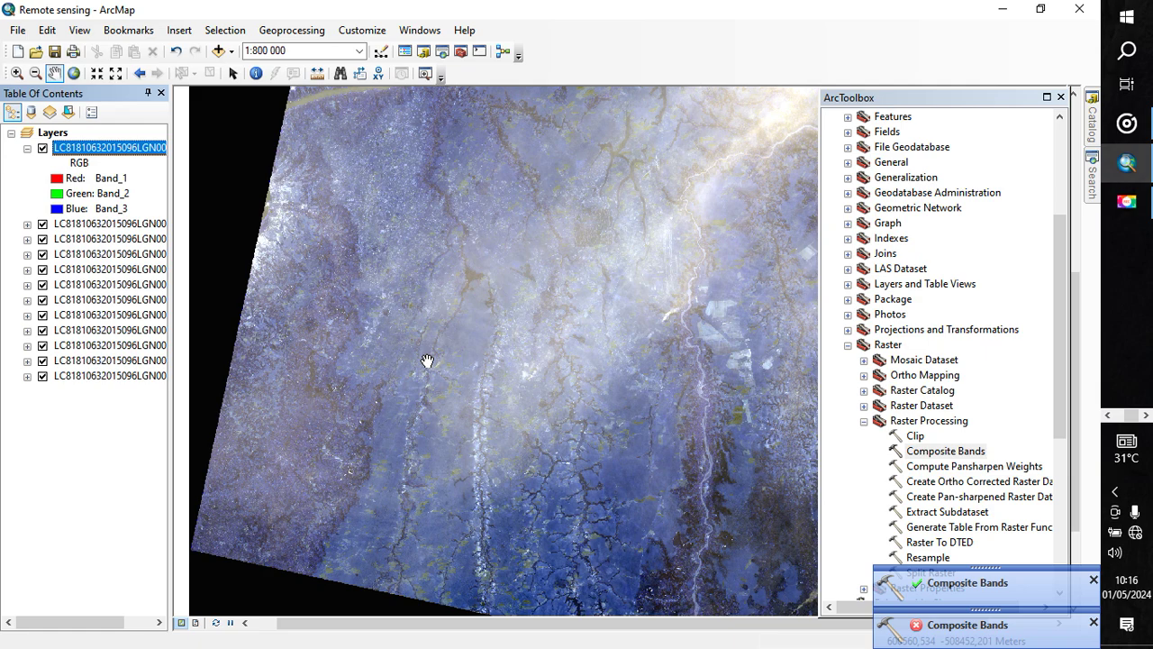
pyautogui.moveTo(512, 321); pyautogui.dragTo(365, 316)
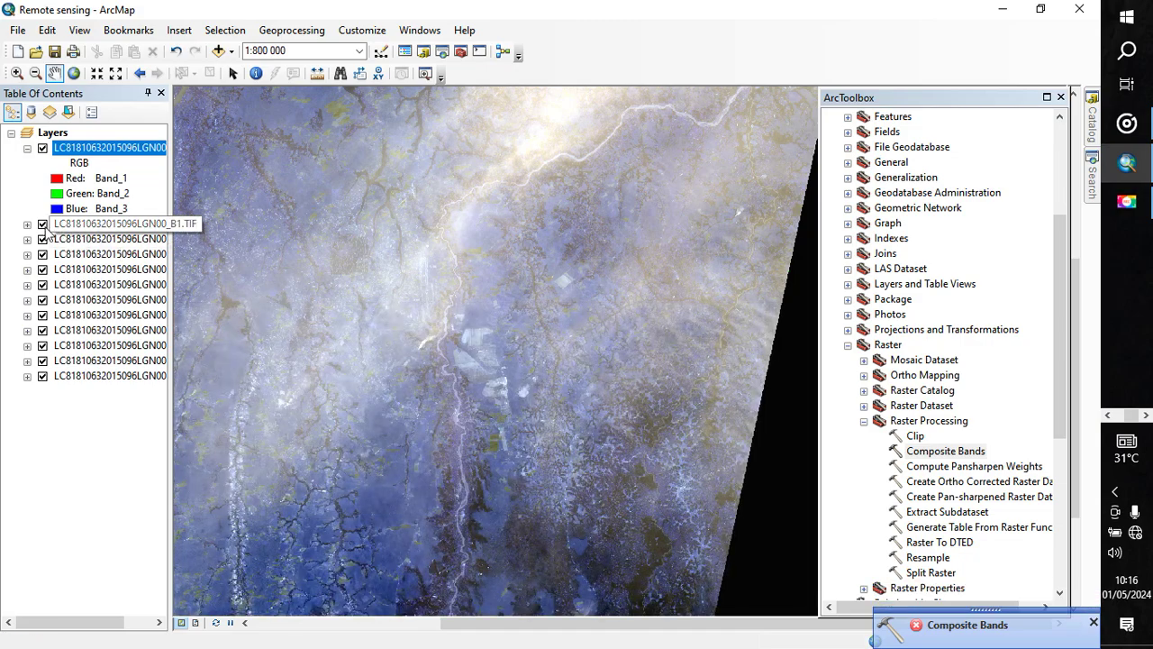
pyautogui.click(42, 223)
pyautogui.click(42, 239)
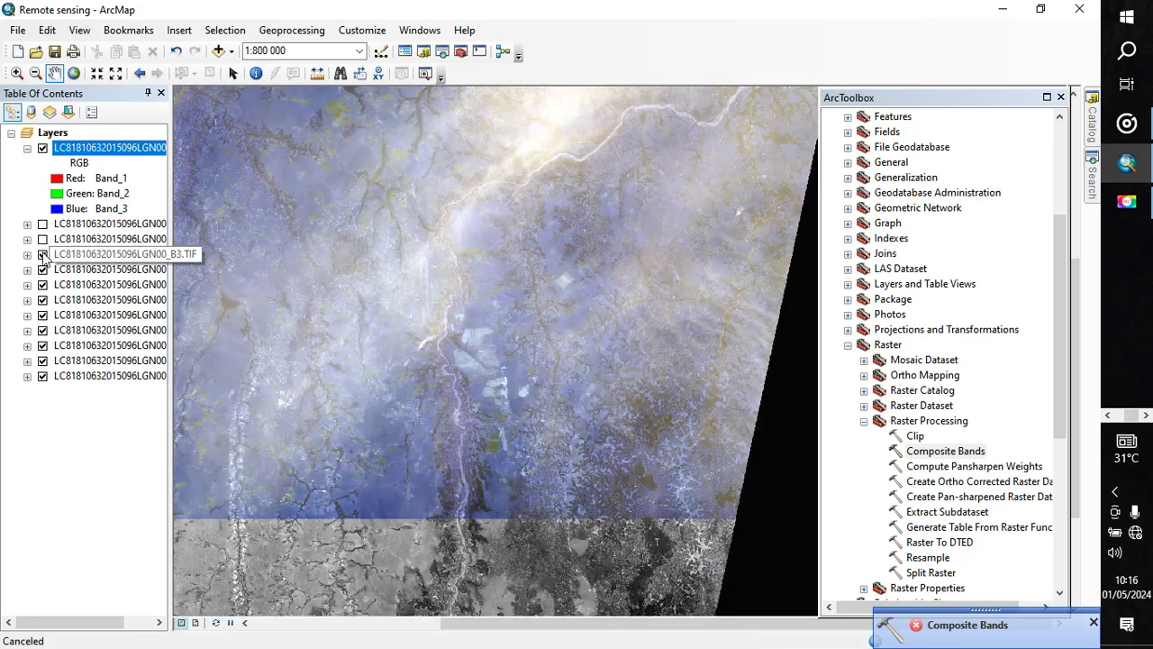
pyautogui.click(42, 254)
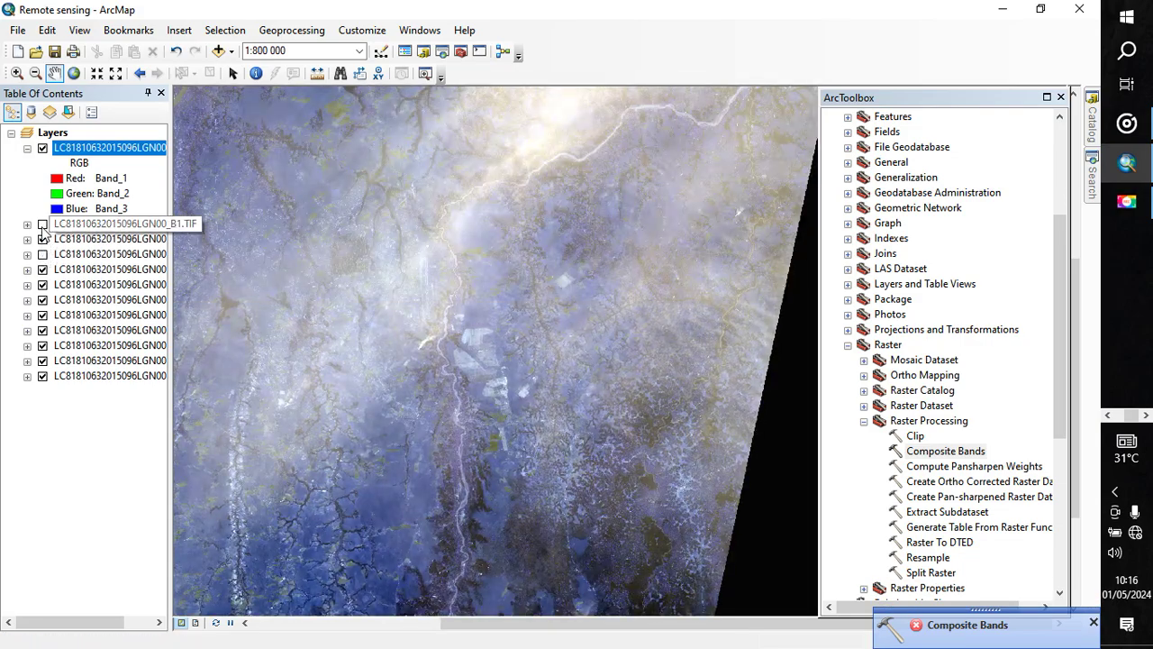
pyautogui.click(42, 223)
# Set the composite layer's RGB symbology to Band_4 for red, Band_3 for green and Band_2 for blue
pyautogui.rightClick(109, 147)
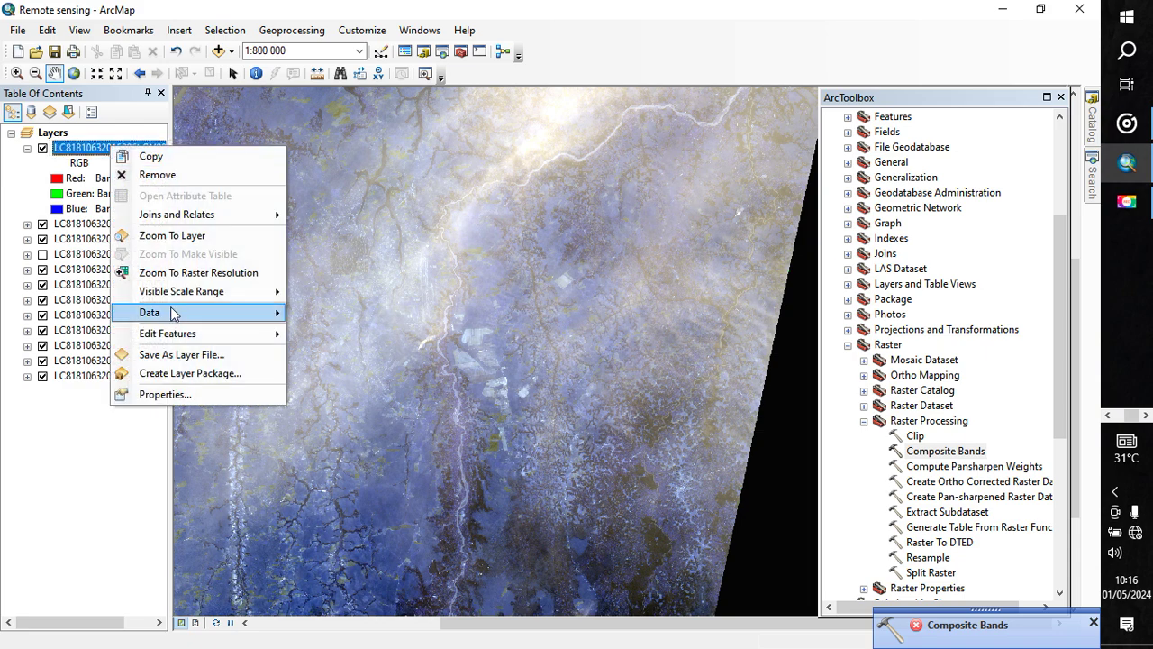
pyautogui.click(185, 394)
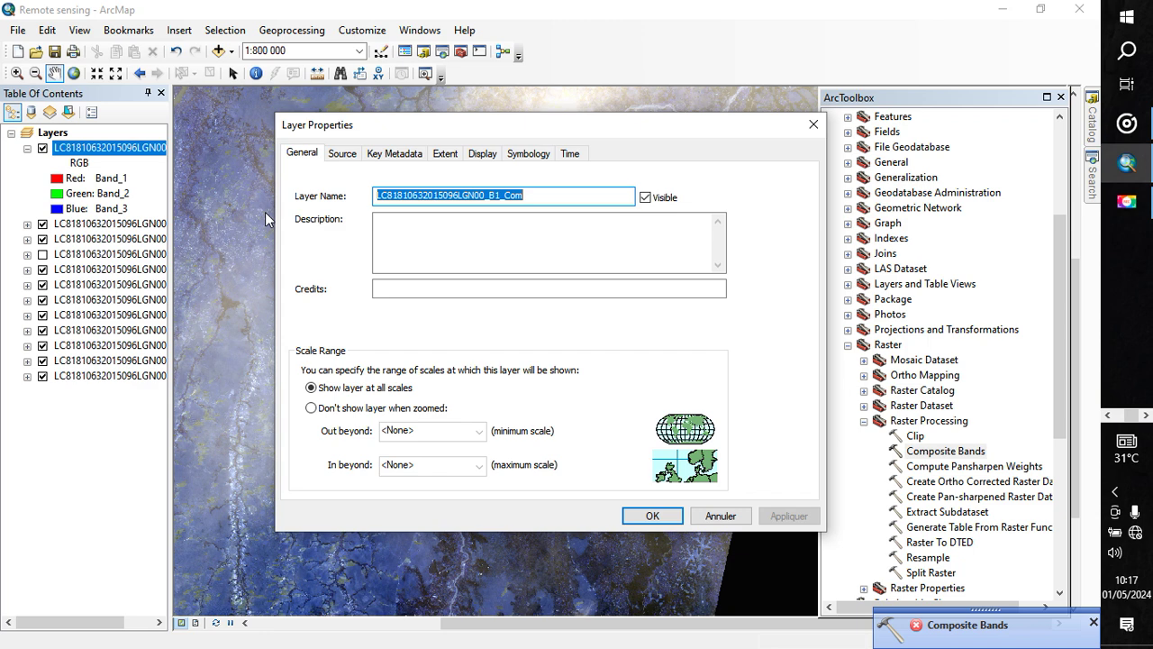
pyautogui.click(531, 155)
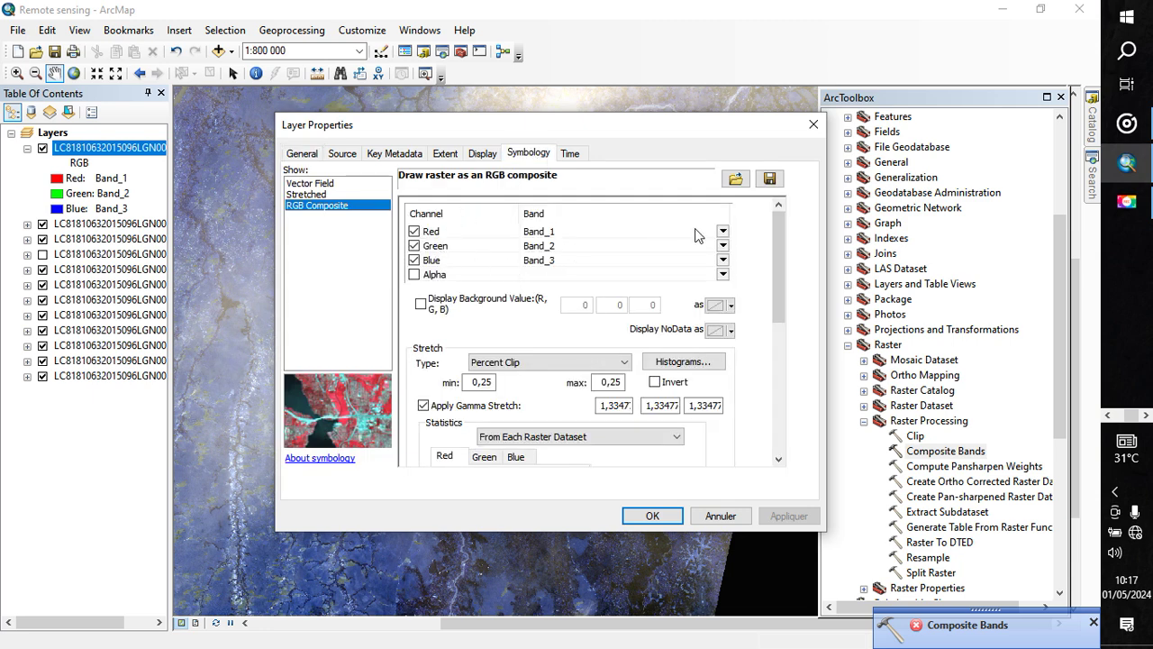
pyautogui.click(723, 232)
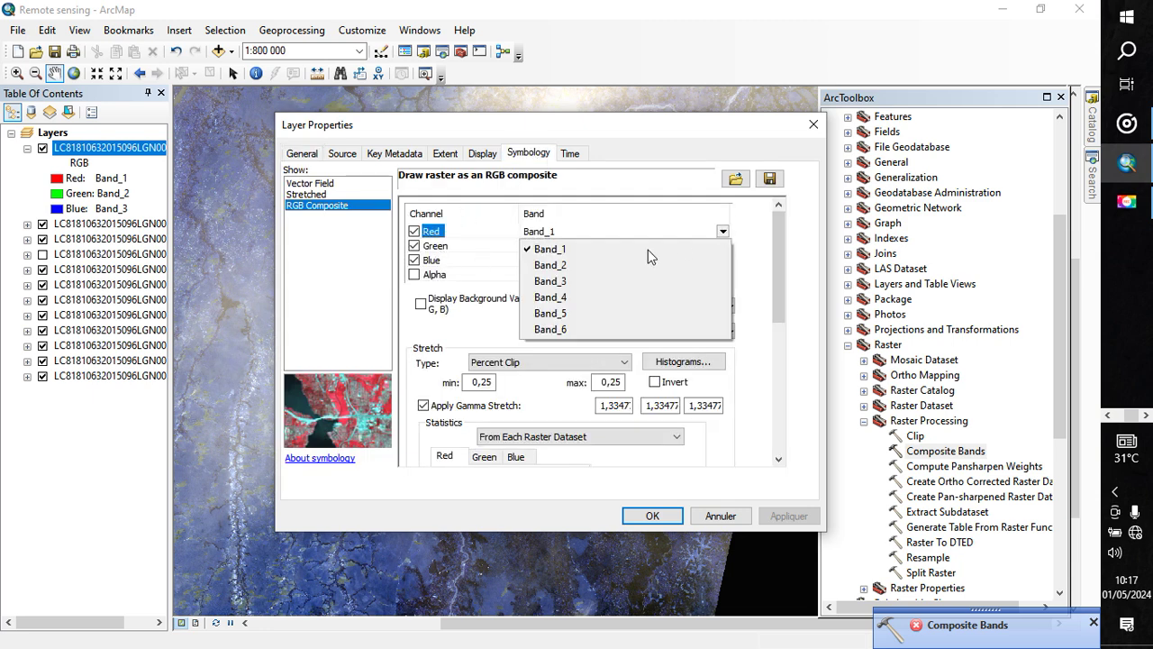
pyautogui.click(592, 297)
pyautogui.click(723, 246)
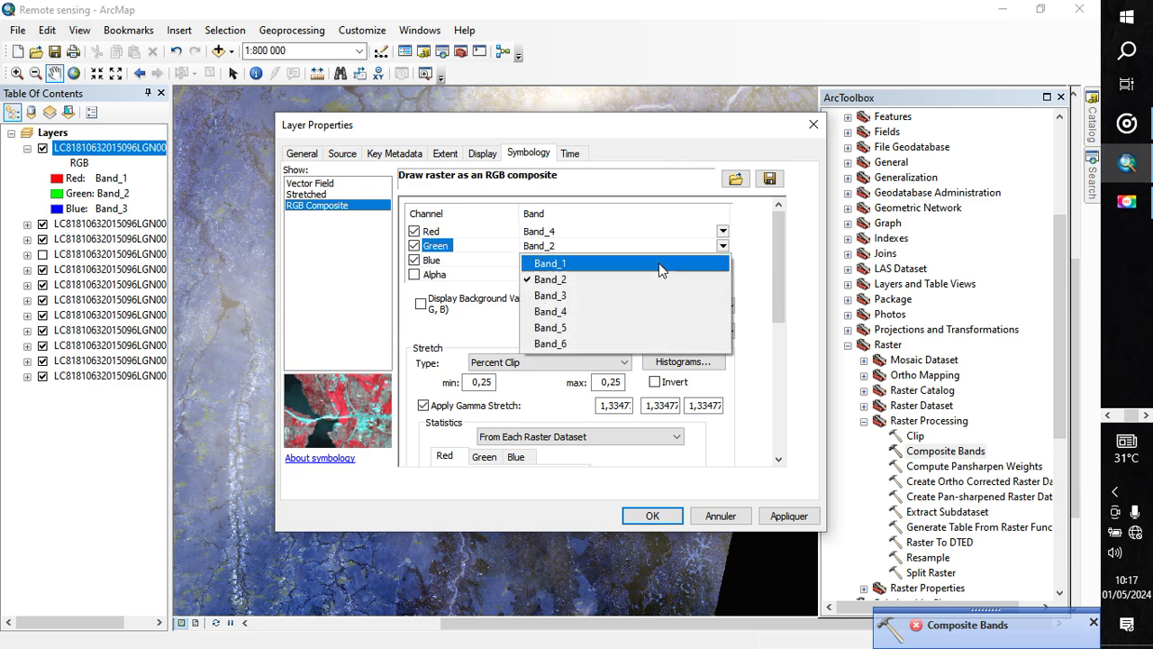
pyautogui.click(632, 293)
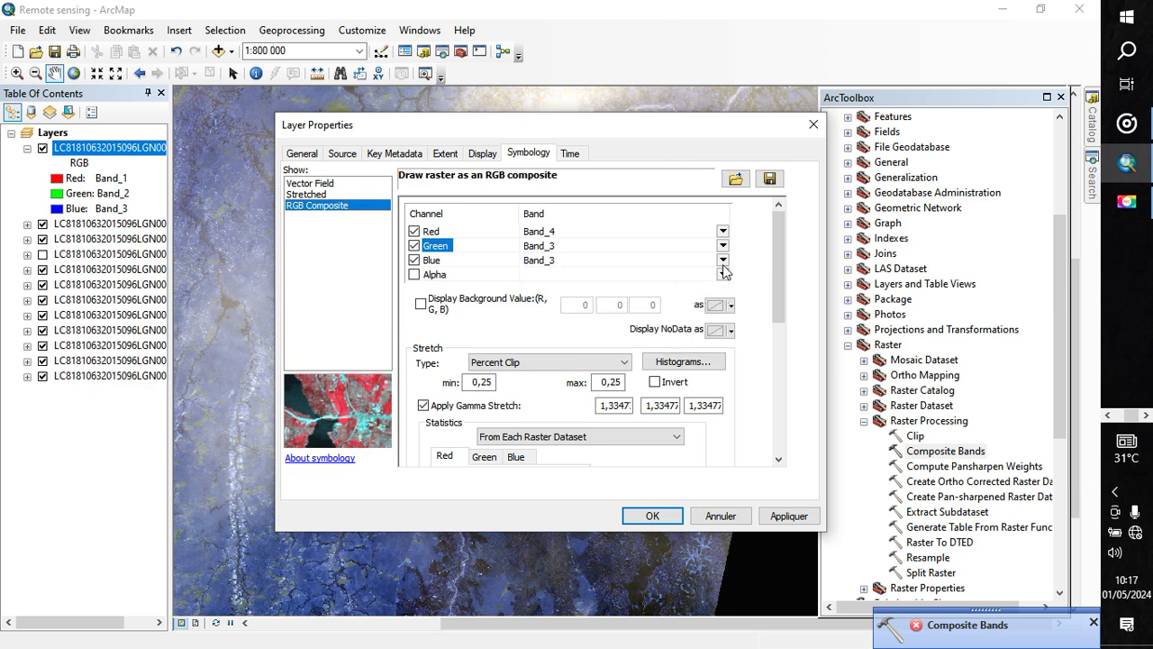
pyautogui.click(723, 260)
pyautogui.click(658, 289)
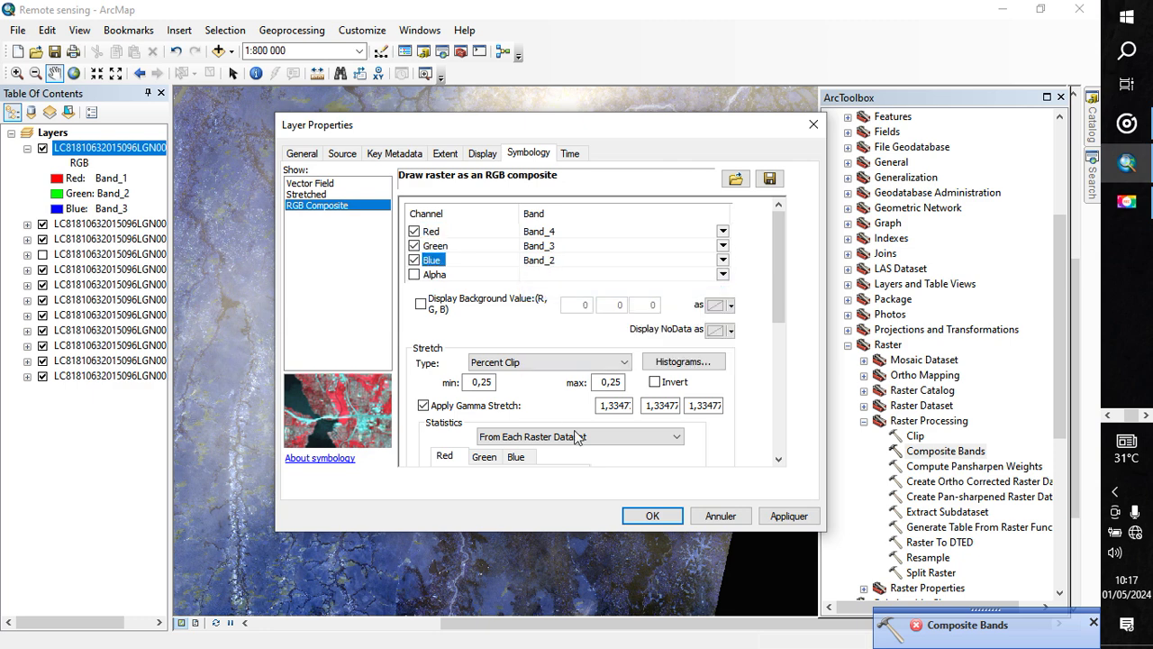
pyautogui.click(652, 517)
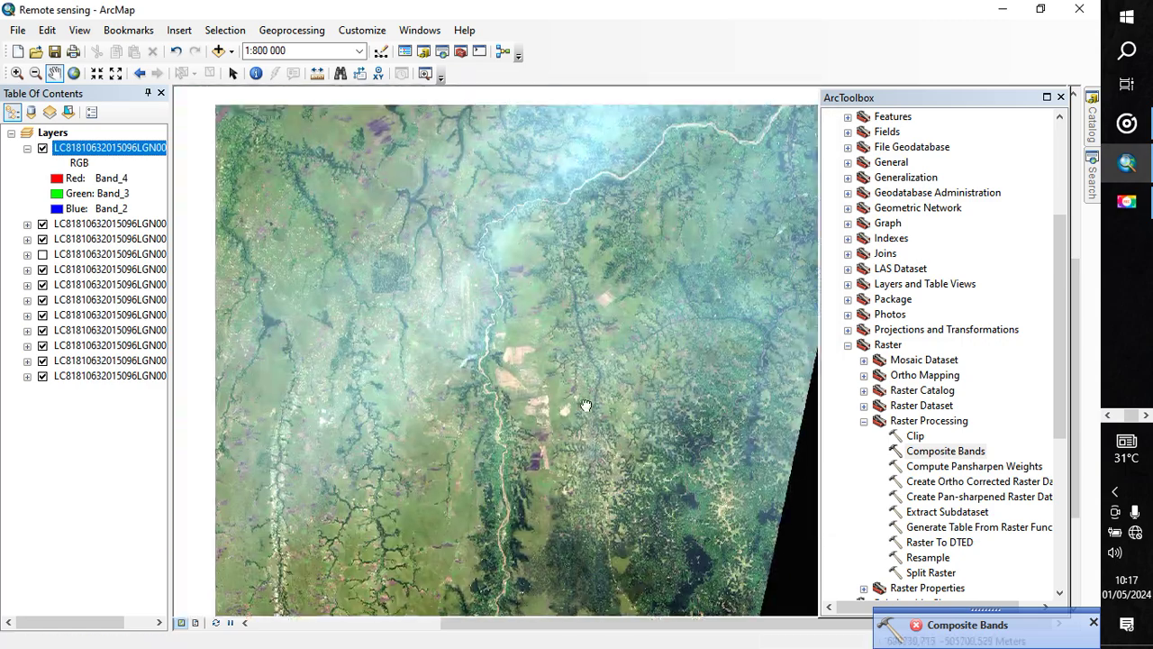
# View the southern part of the recoloured composite and collapse the Raster Processing toolset in ArcToolbox
pyautogui.moveTo(586, 405); pyautogui.dragTo(448, 186)
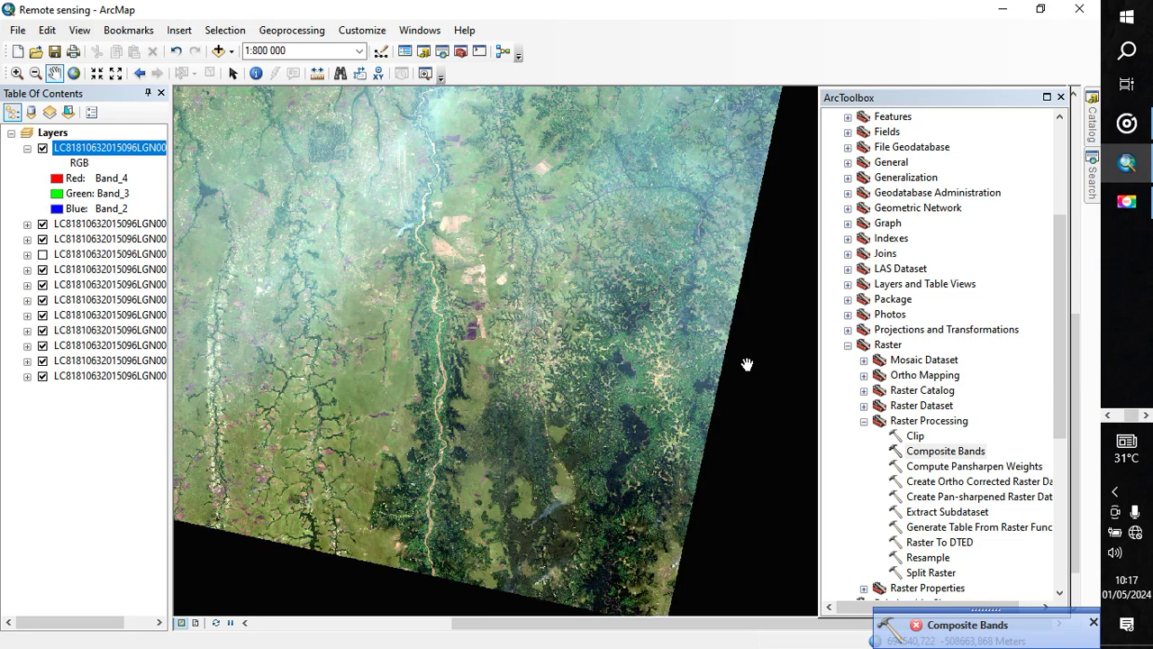
pyautogui.click(864, 421)
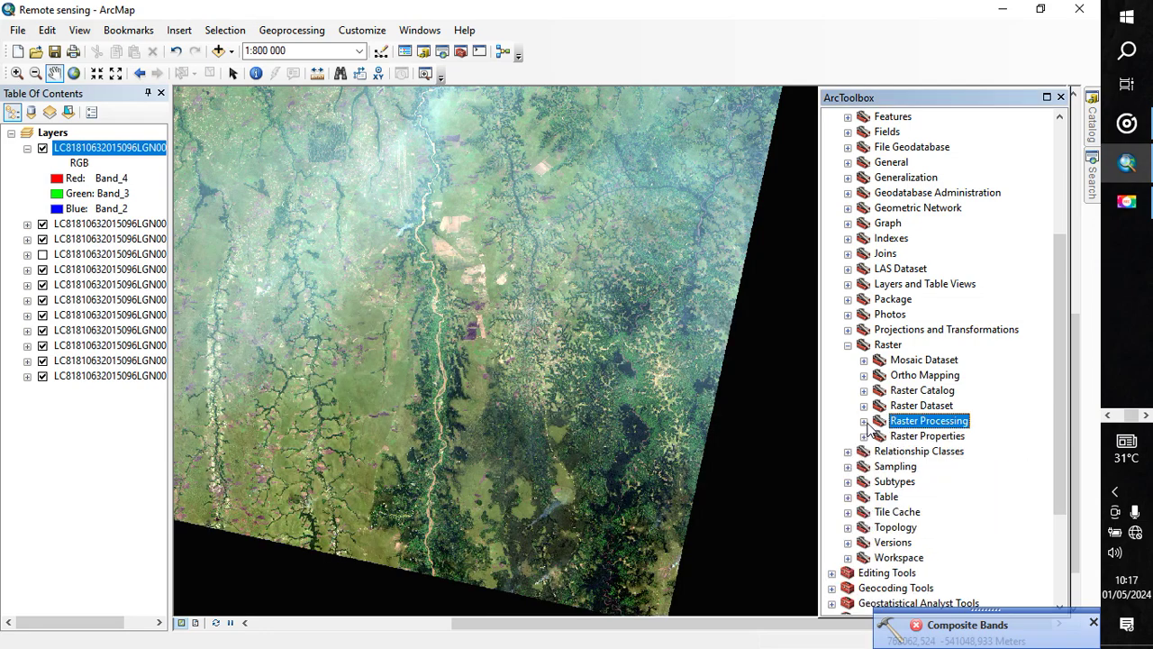
# Collapse the Raster toolset and the Data Management Tools toolbox in ArcToolbox
pyautogui.click(847, 345)
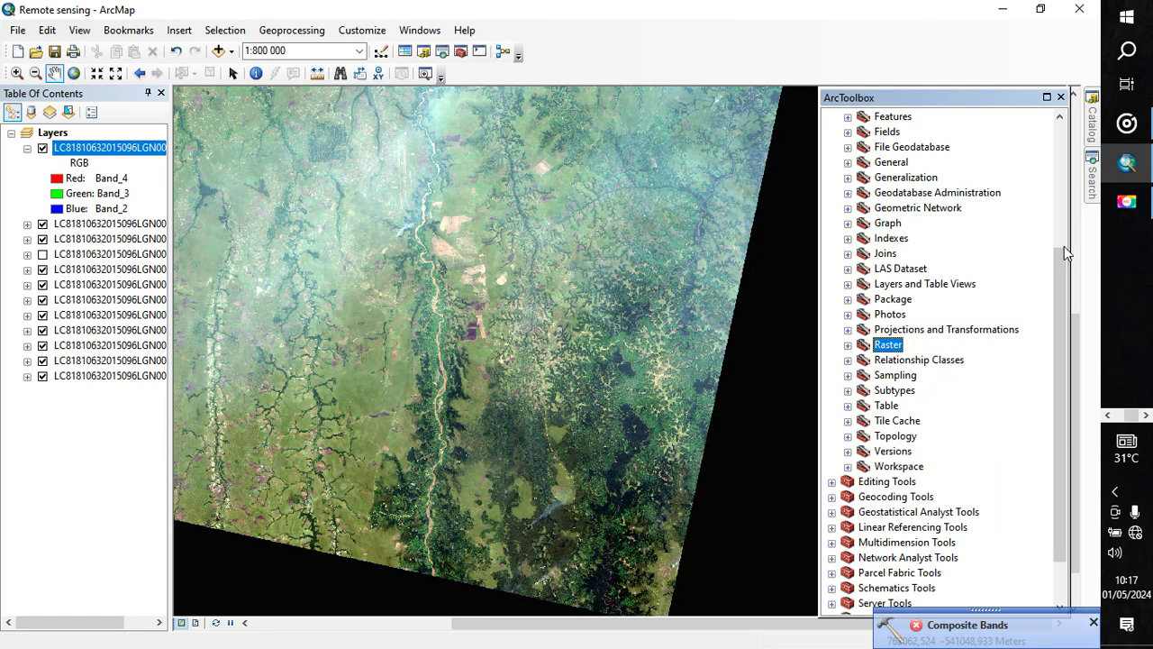
pyautogui.moveTo(1059, 262); pyautogui.dragTo(1060, 99)
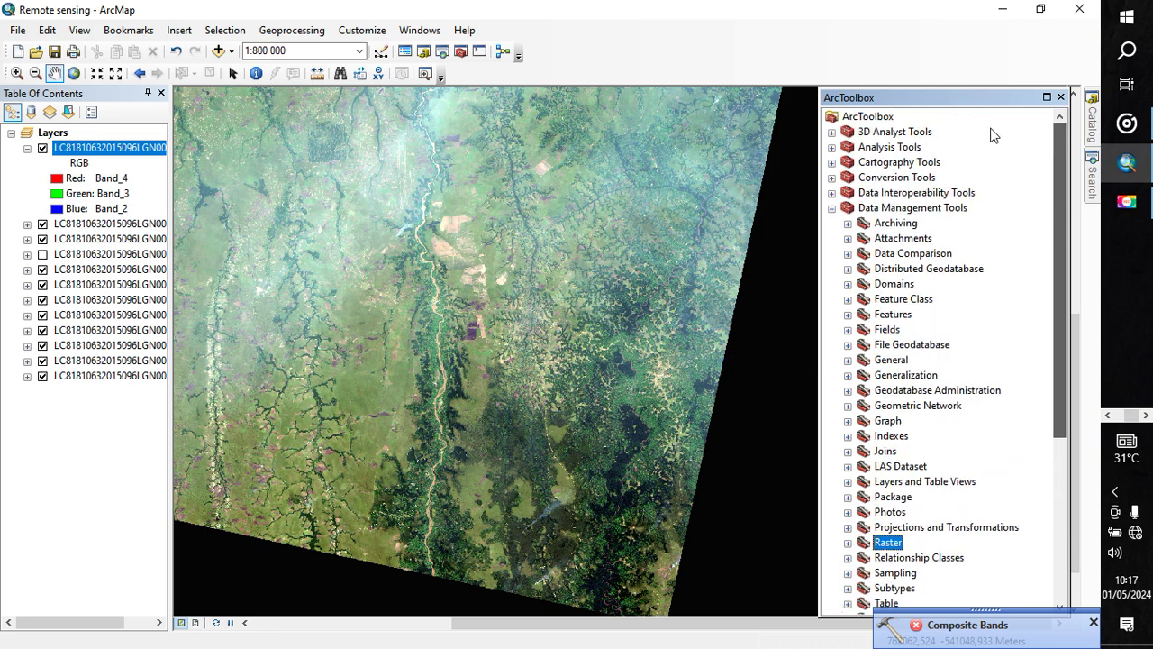
pyautogui.click(832, 209)
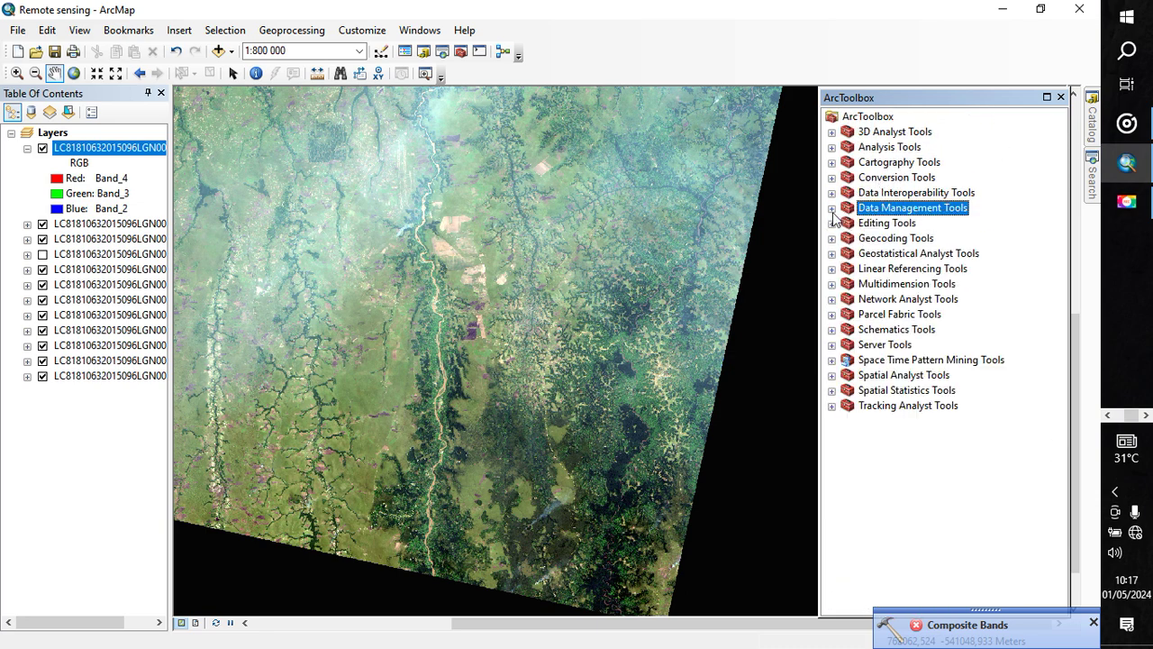
pyautogui.click(832, 375)
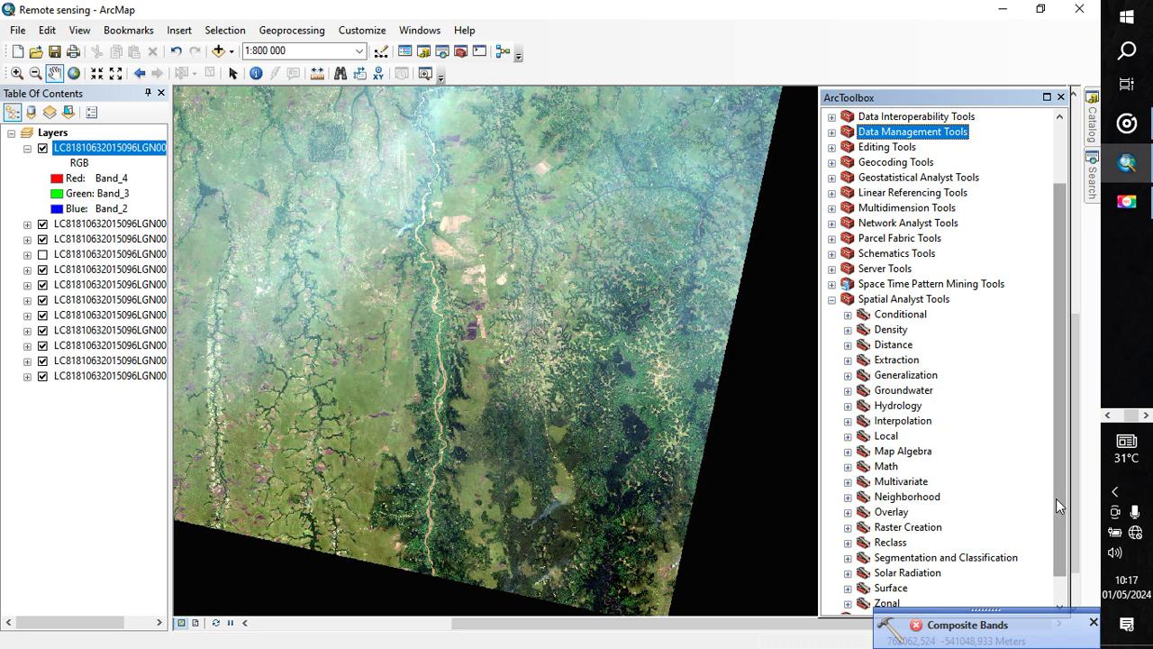
pyautogui.click(832, 300)
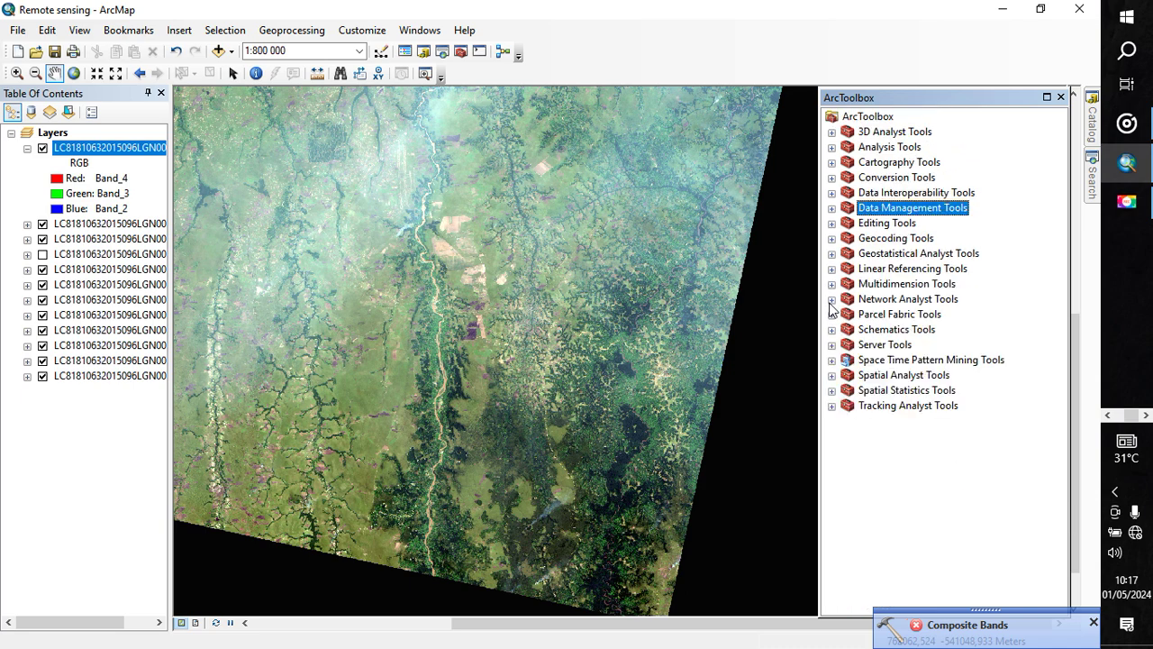
pyautogui.click(832, 390)
pyautogui.click(831, 390)
# Open the Raster Calculator from the Map Algebra toolset of the Spatial Analyst Tools
pyautogui.click(832, 376)
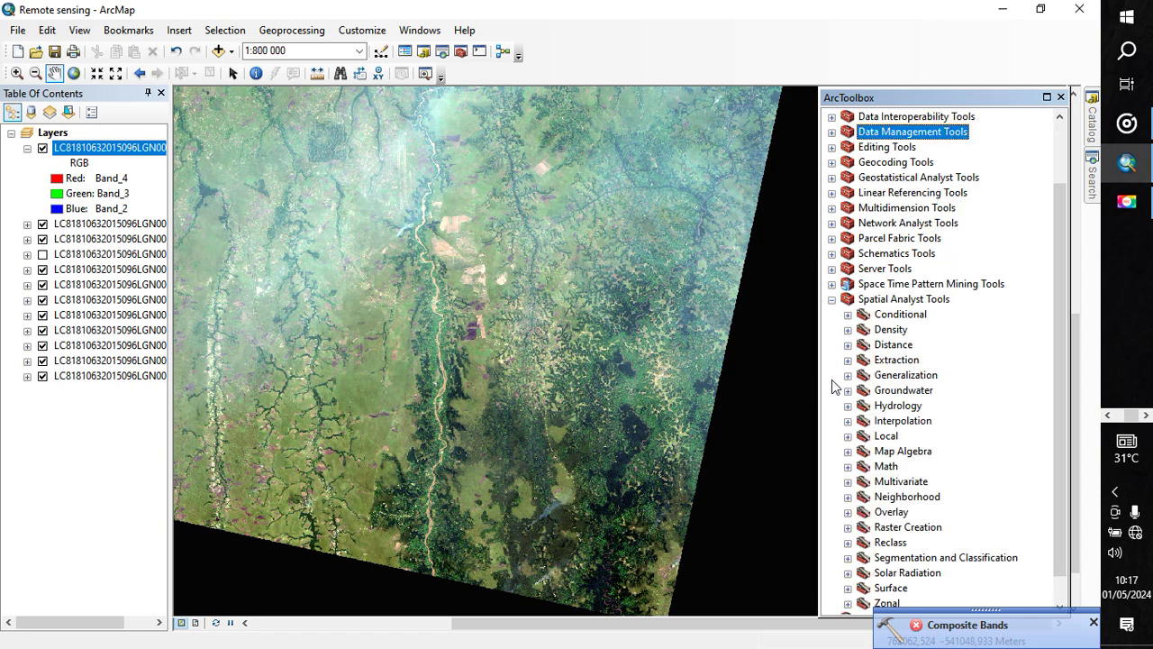
pyautogui.click(848, 450)
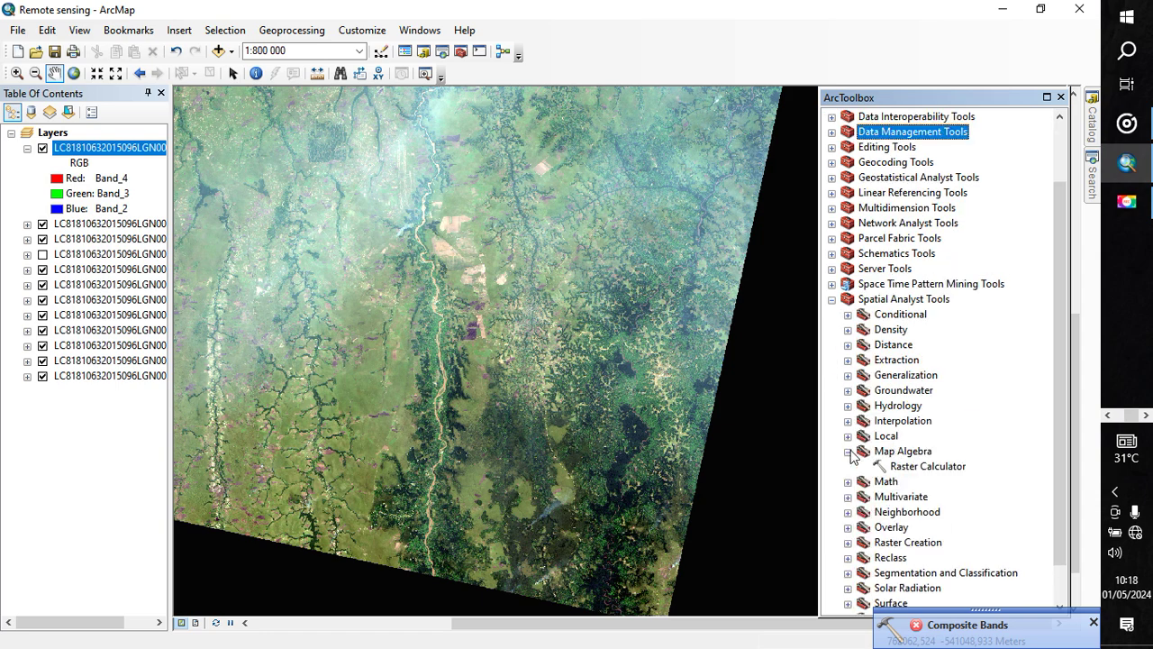
pyautogui.click(903, 466)
pyautogui.doubleClick(903, 466)
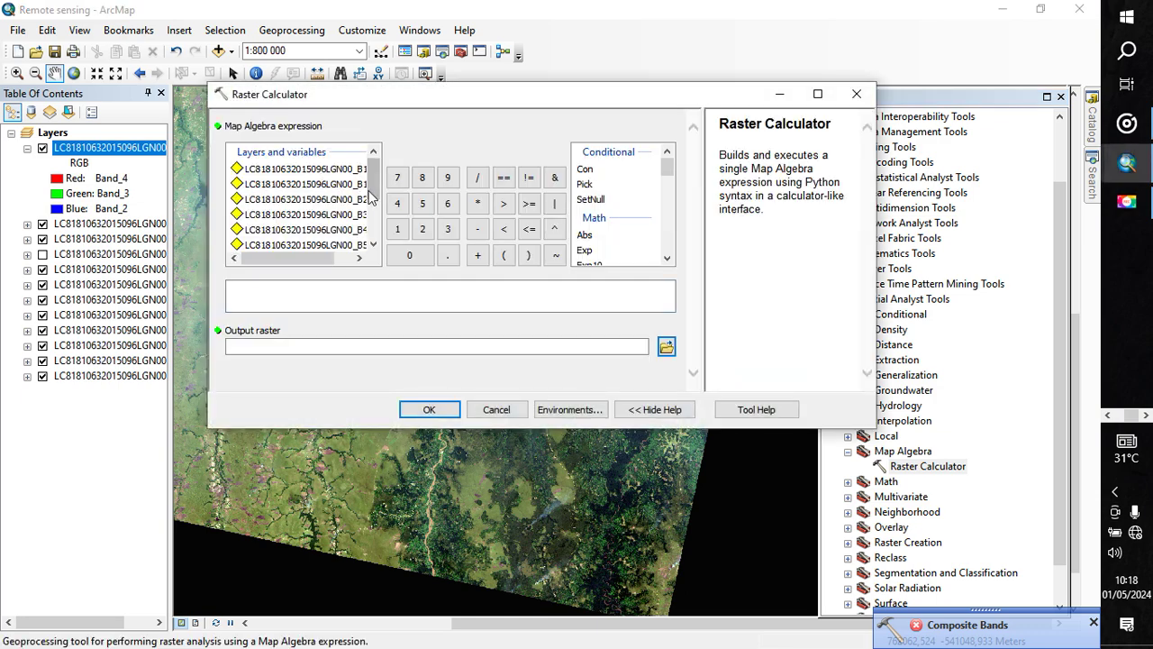
pyautogui.moveTo(665, 175)
pyautogui.mouseDown()
pyautogui.moveTo(663, 260)
pyautogui.moveTo(658, 171)
pyautogui.moveTo(654, 193)
pyautogui.mouseUp()
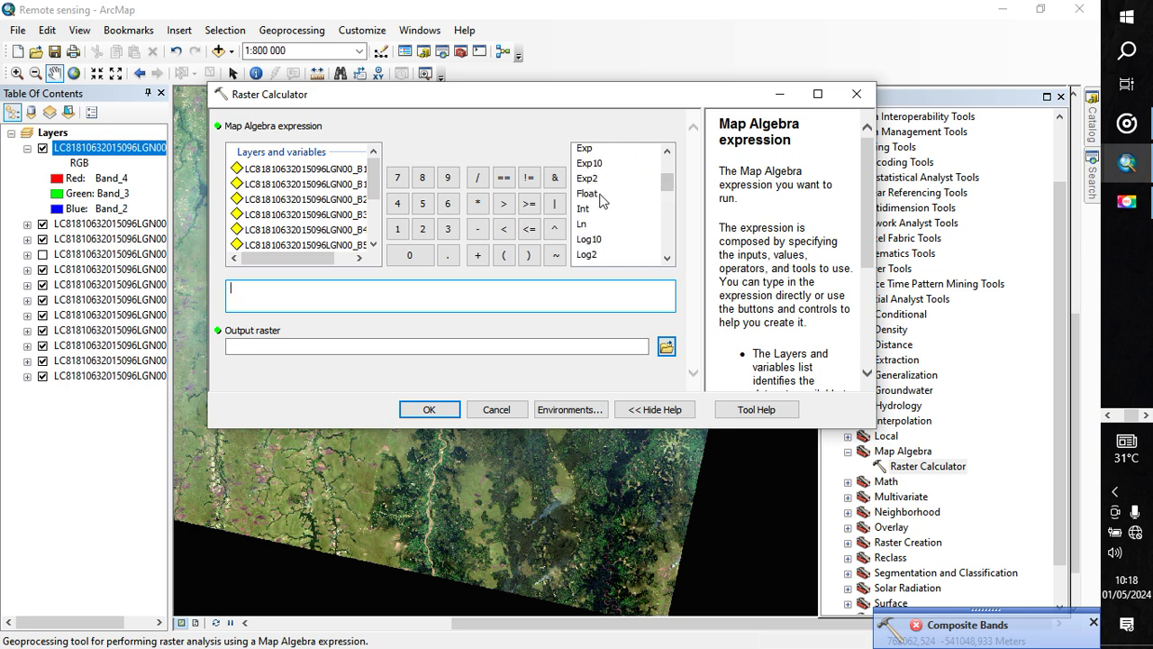
pyautogui.doubleClick(587, 194)
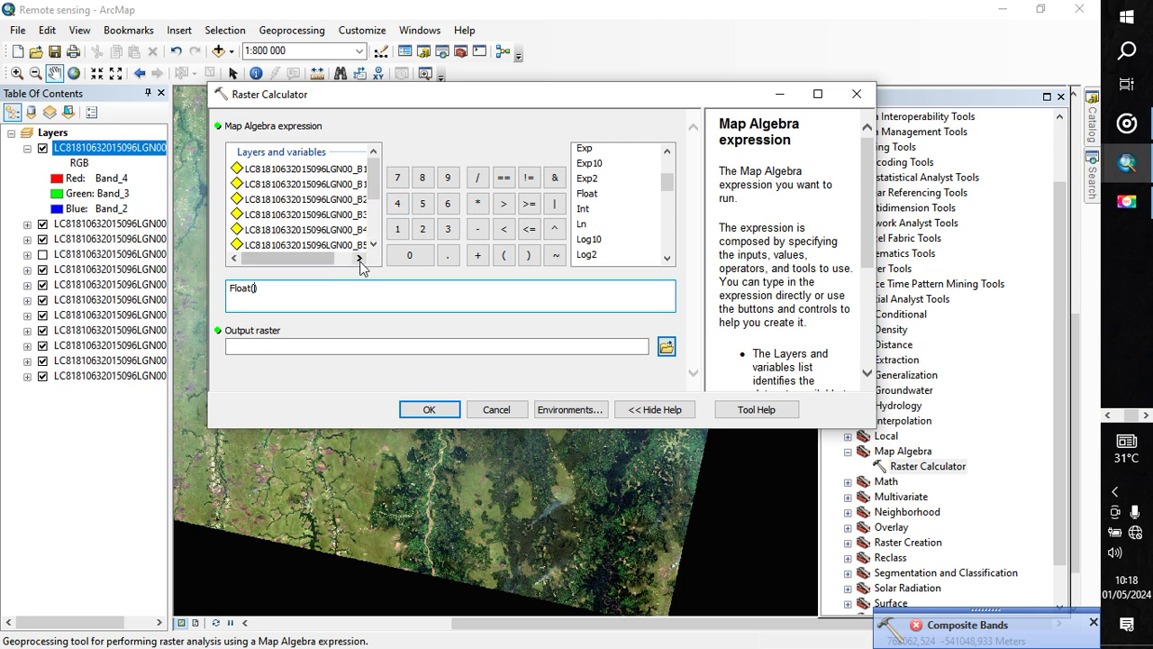
pyautogui.moveTo(360, 259); pyautogui.dragTo(360, 266)
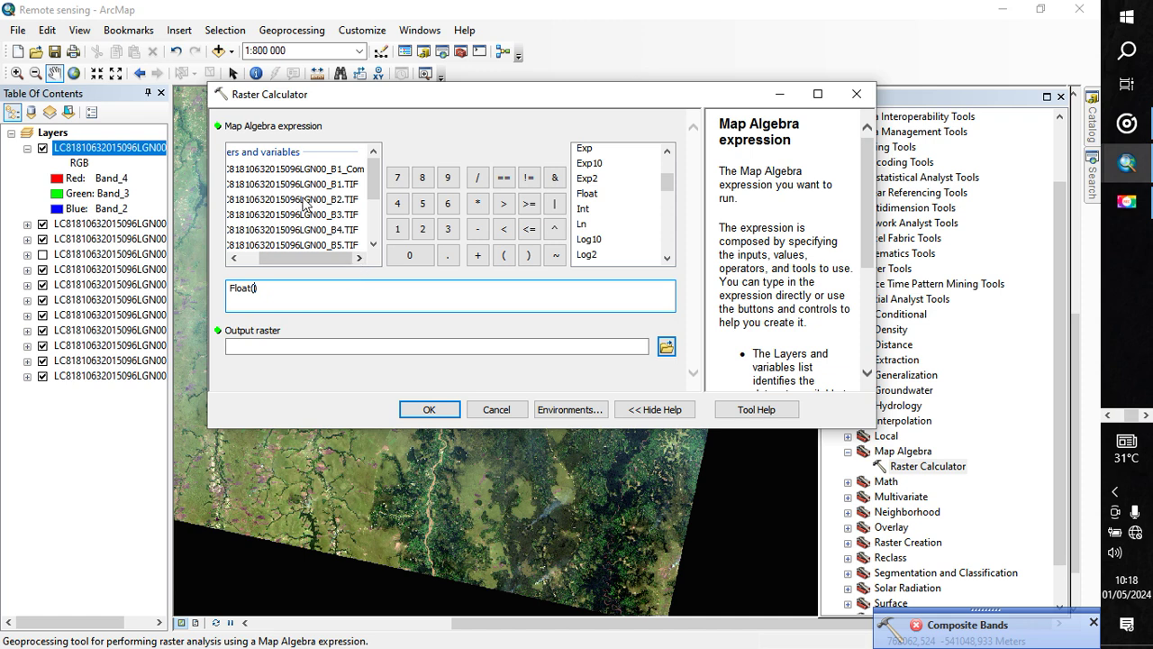
pyautogui.doubleClick(345, 245)
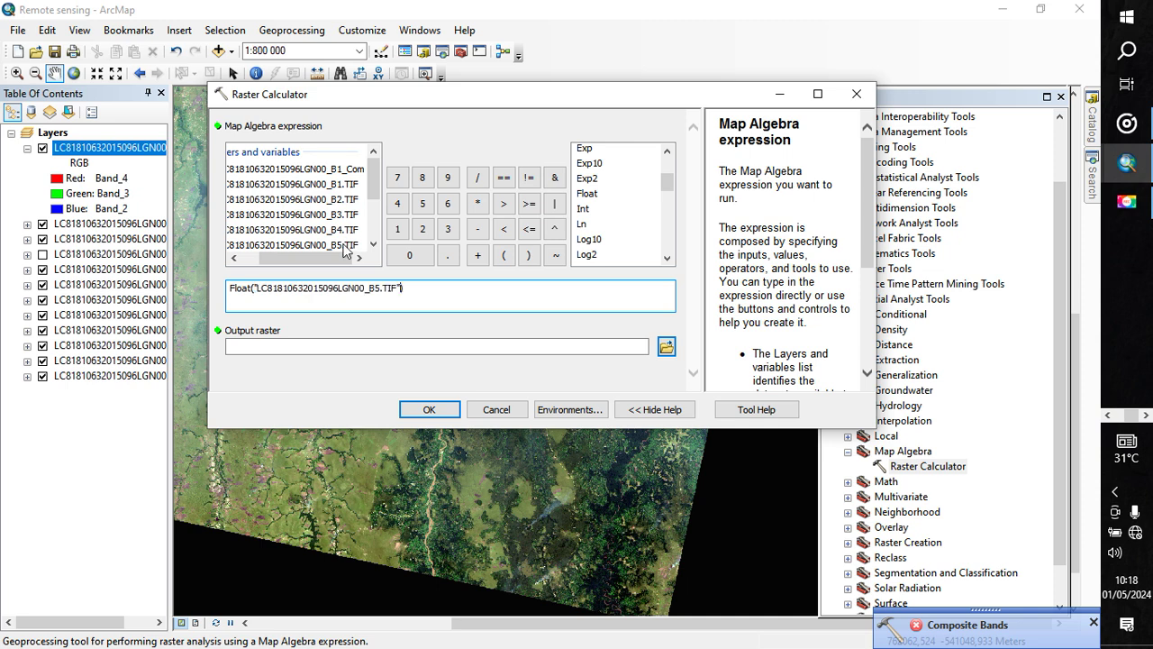
pyautogui.click(477, 229)
pyautogui.doubleClick(347, 231)
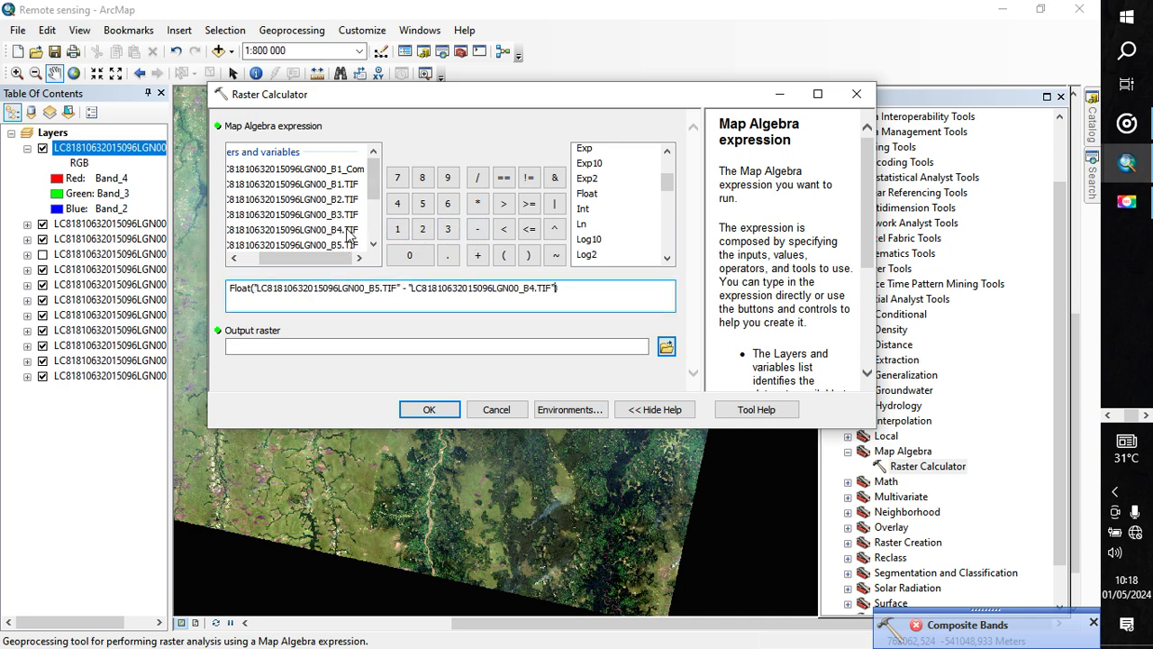
pyautogui.write(')')
pyautogui.click(477, 177)
pyautogui.doubleClick(584, 195)
pyautogui.doubleClick(339, 245)
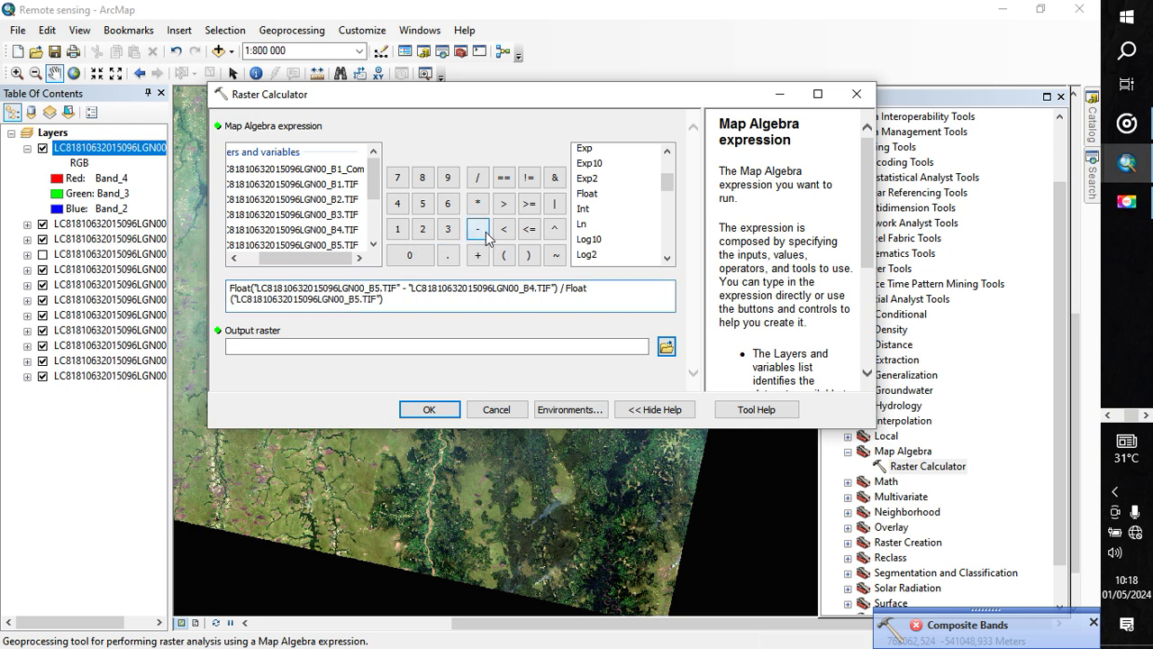
pyautogui.click(483, 232)
pyautogui.doubleClick(340, 233)
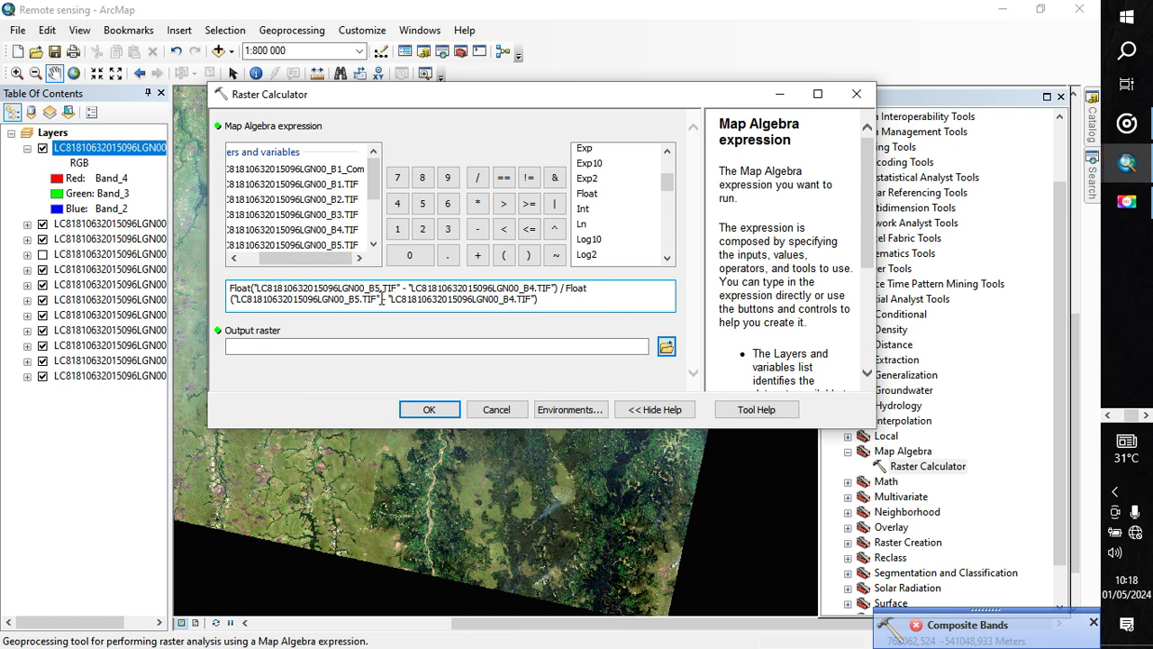
pyautogui.press('Return')
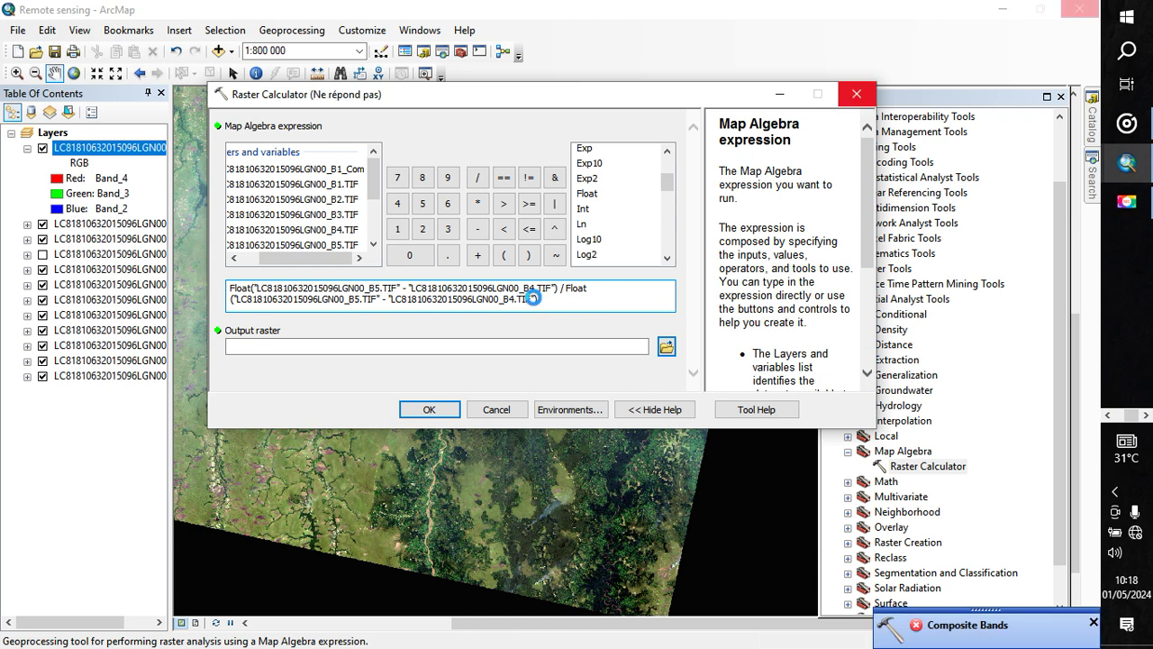